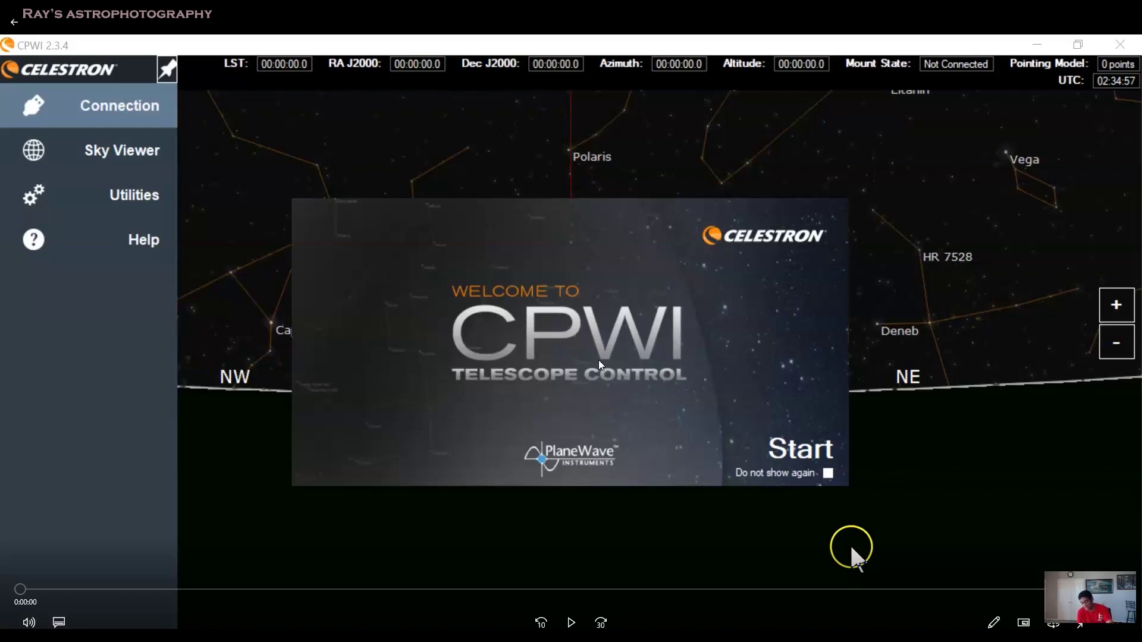
Launch Sequence Generator Pro by searching 'seq' from the Start menu
{"action": "key", "text": "super"}
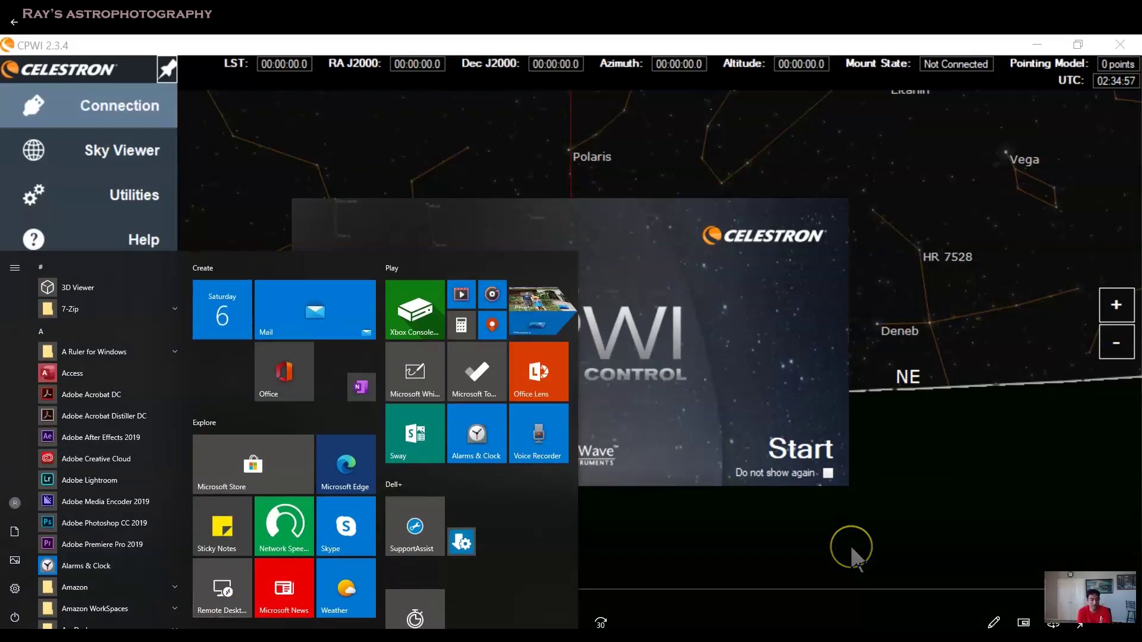
{"action": "type", "text": "seq"}
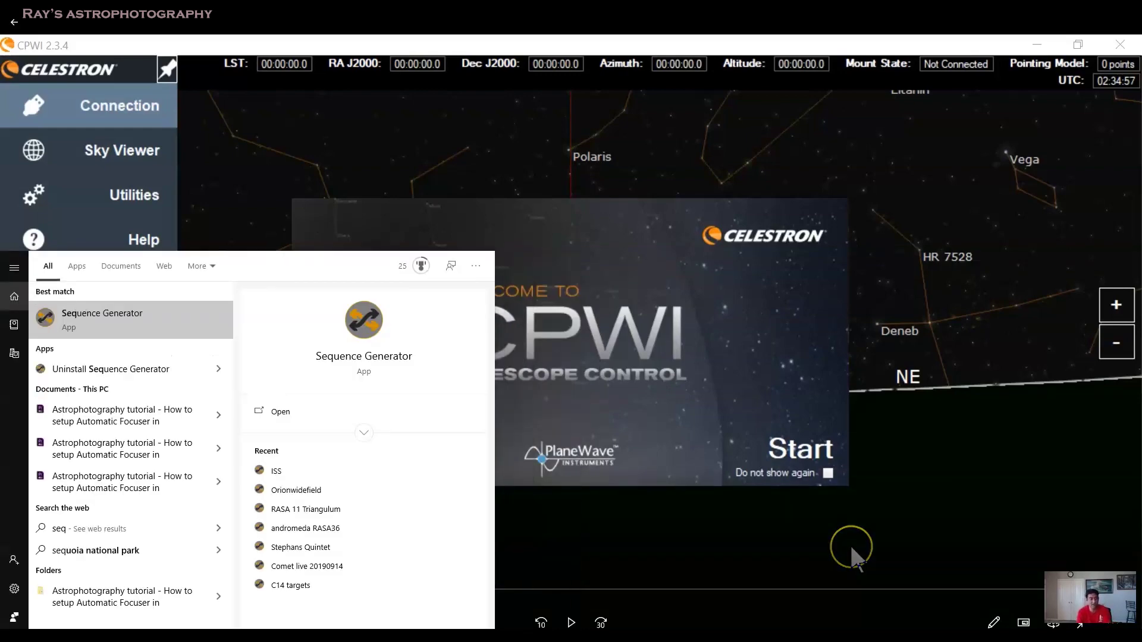
{"action": "left_click", "coordinate": [132, 316]}
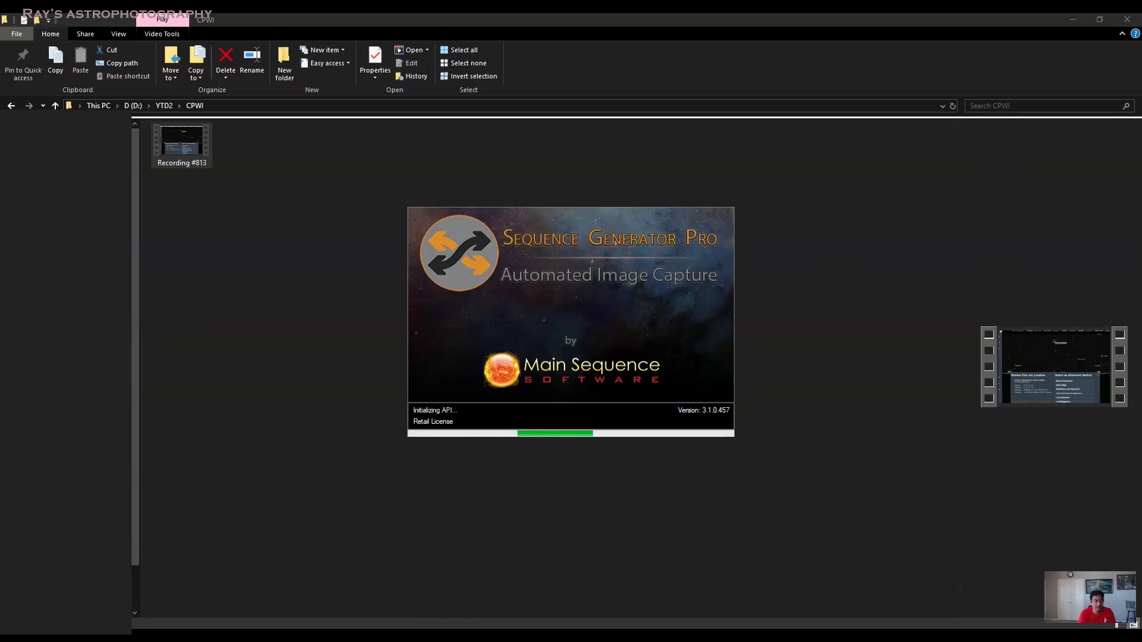
Launch PHD2 Guiding by searching 'phd' from the Start menu
{"action": "key", "text": "super"}
{"action": "type", "text": "phd"}
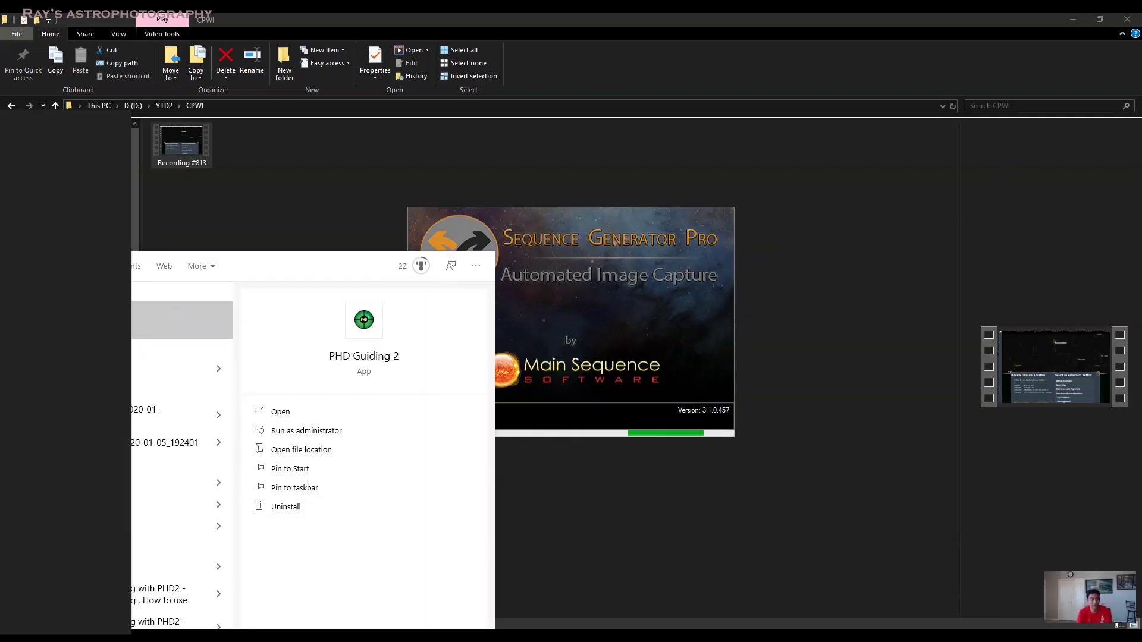
{"action": "left_click", "coordinate": [141, 322]}
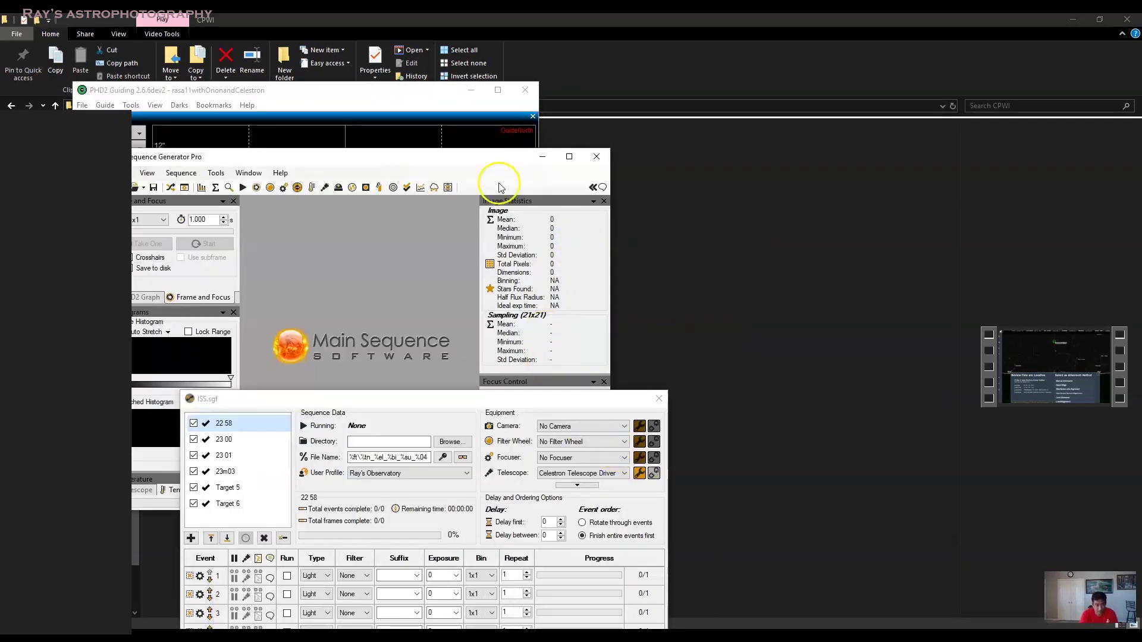
Set the ISS.sgf sequence's telescope driver to CPWI, leaving its settings unchanged
{"action": "left_click_drag", "start_coordinate": [555, 400], "coordinate": [531, 209]}
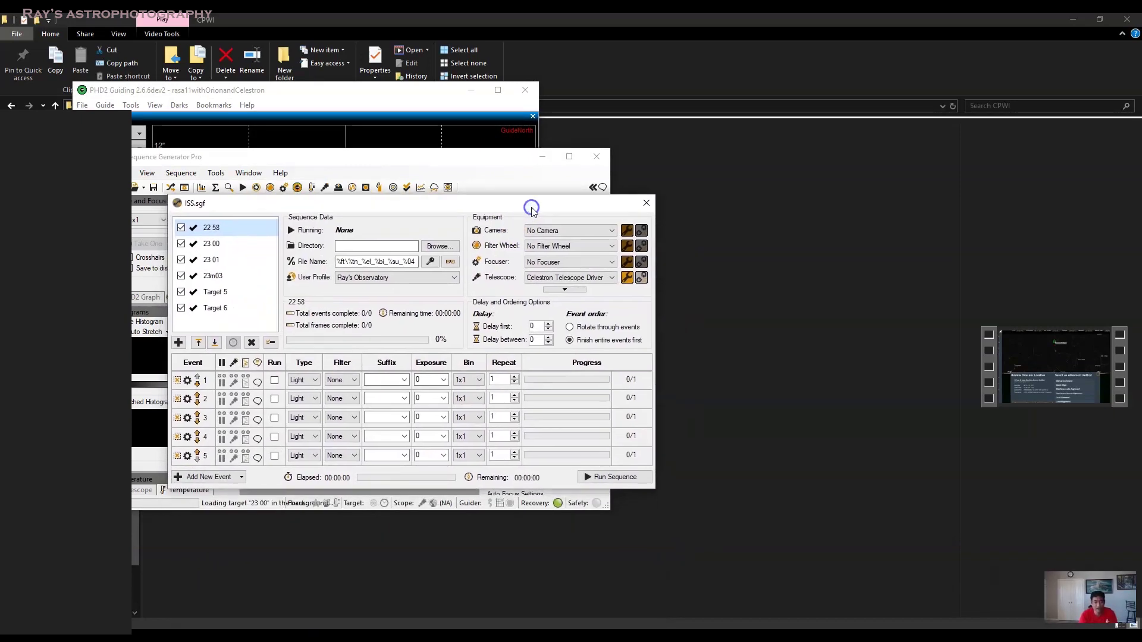
{"action": "left_click", "coordinate": [627, 277]}
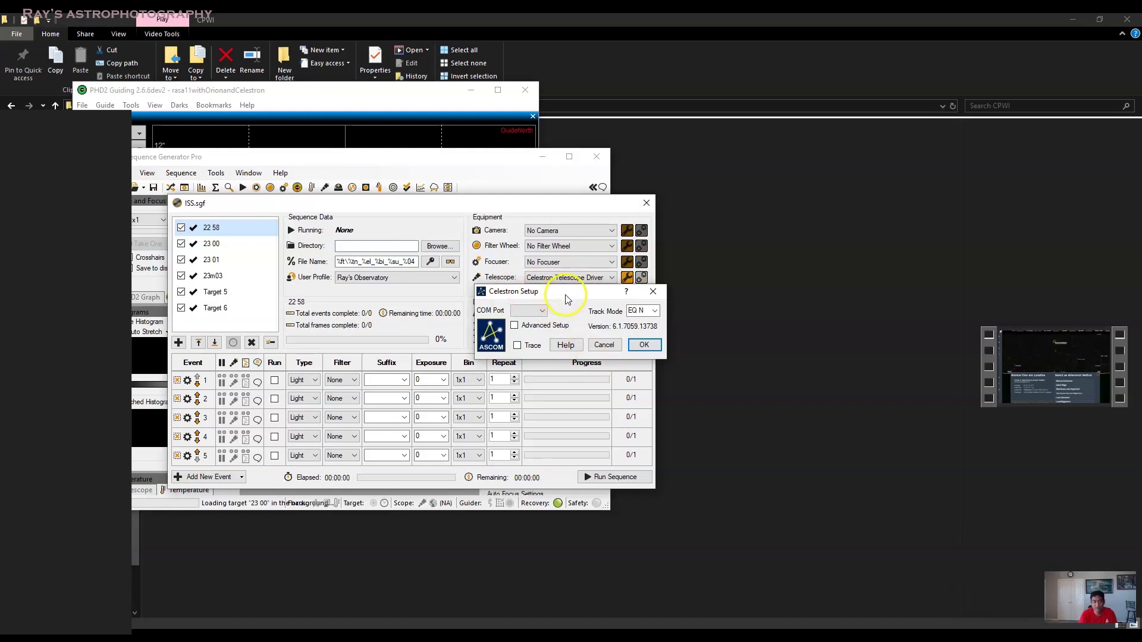
{"action": "left_click", "coordinate": [605, 346]}
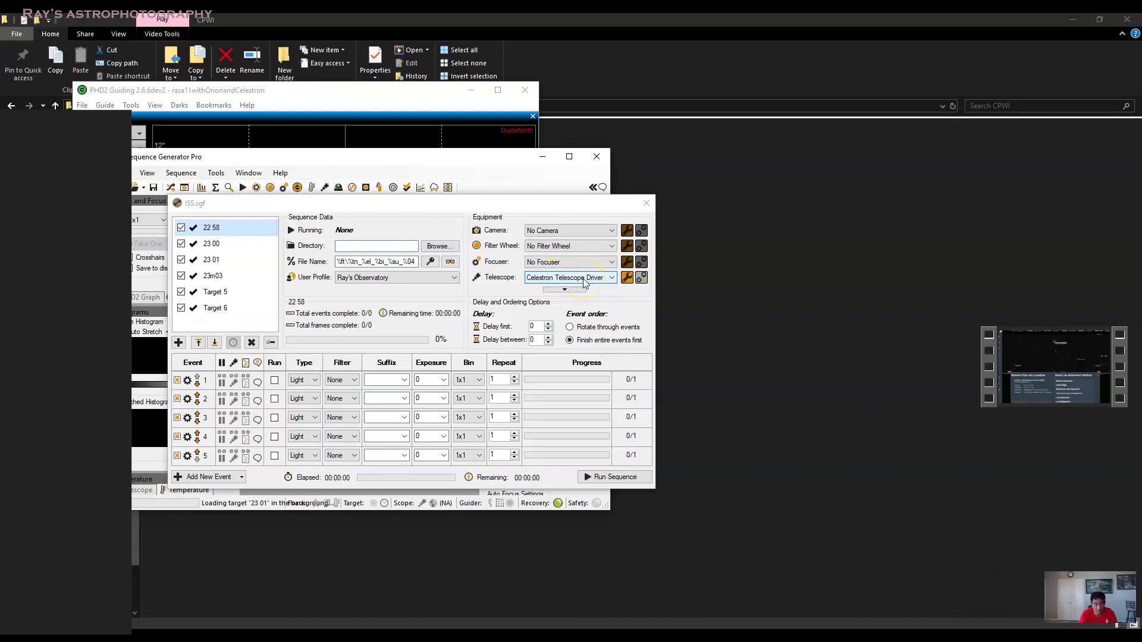
{"action": "left_click", "coordinate": [584, 283]}
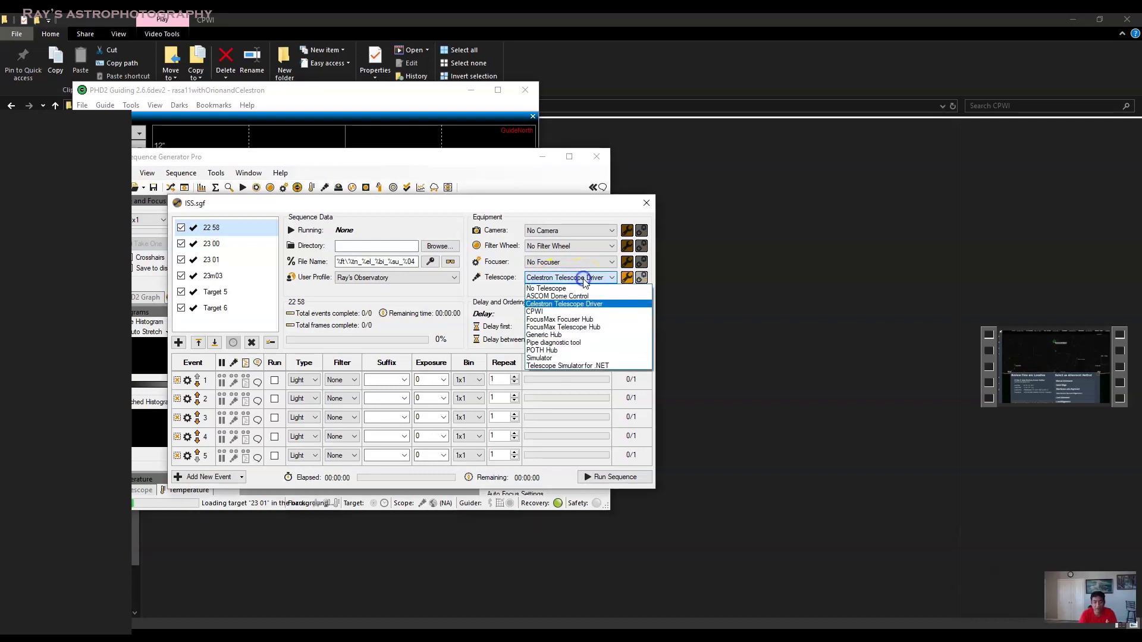
{"action": "left_click", "coordinate": [551, 313]}
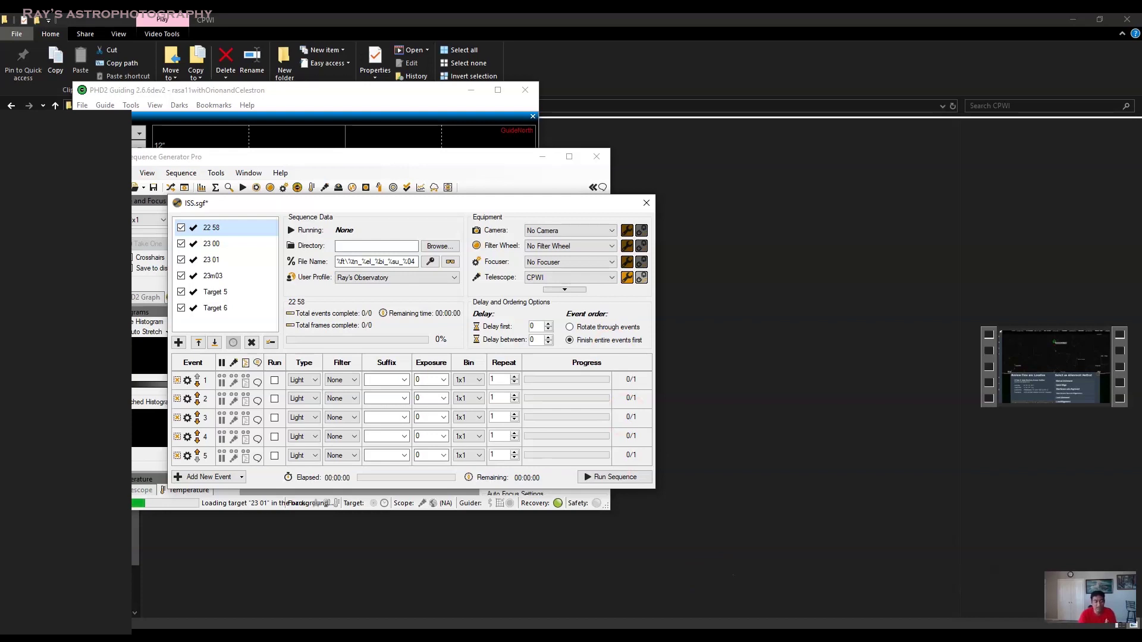
Launch CPWI through Windows search for 'cpwi'
{"action": "key", "text": "super+s"}
{"action": "type", "text": "cpwi"}
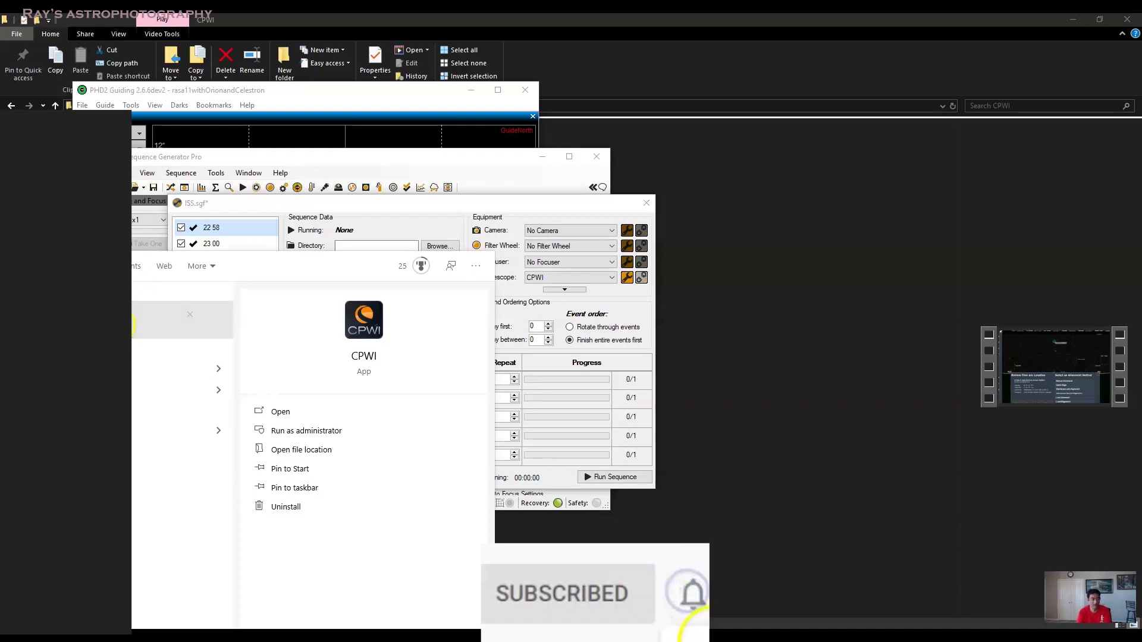
{"action": "key", "text": "Escape"}
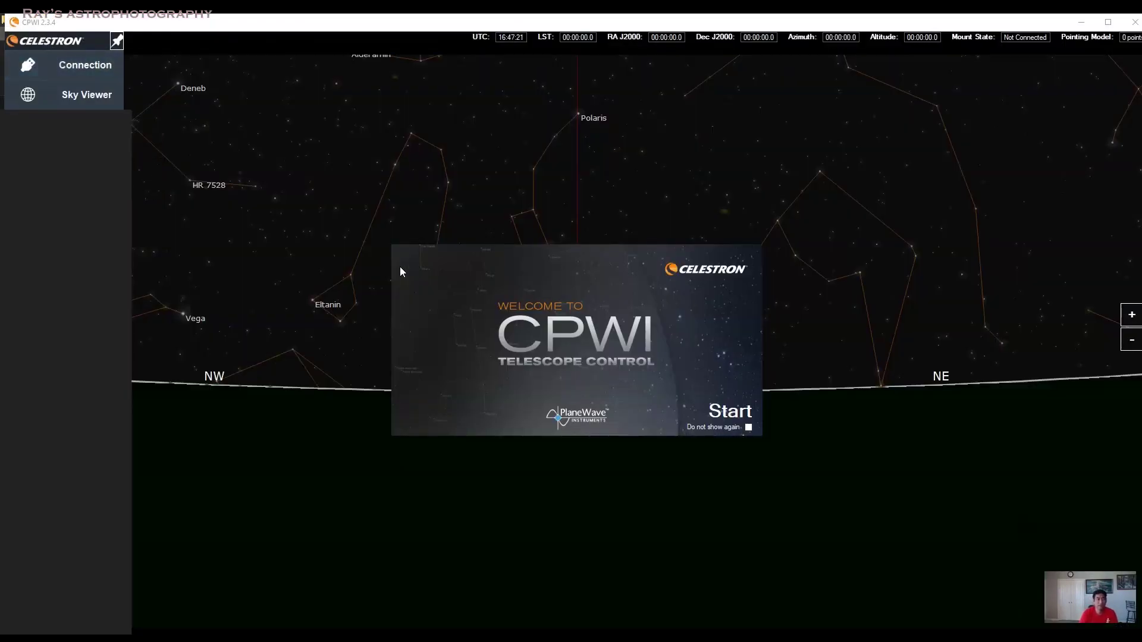
Dismiss CPWI's welcome screen, try connecting via Hand Controller, then close CPWI
{"action": "left_click", "coordinate": [721, 412]}
{"action": "left_click", "coordinate": [88, 65]}
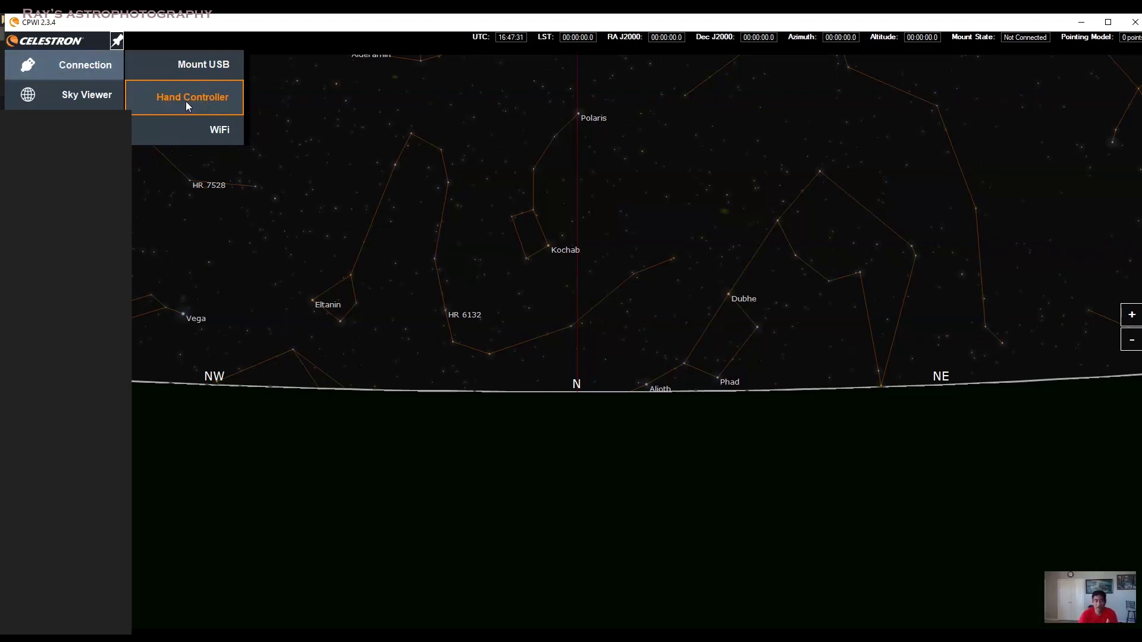
{"action": "left_click", "coordinate": [216, 85]}
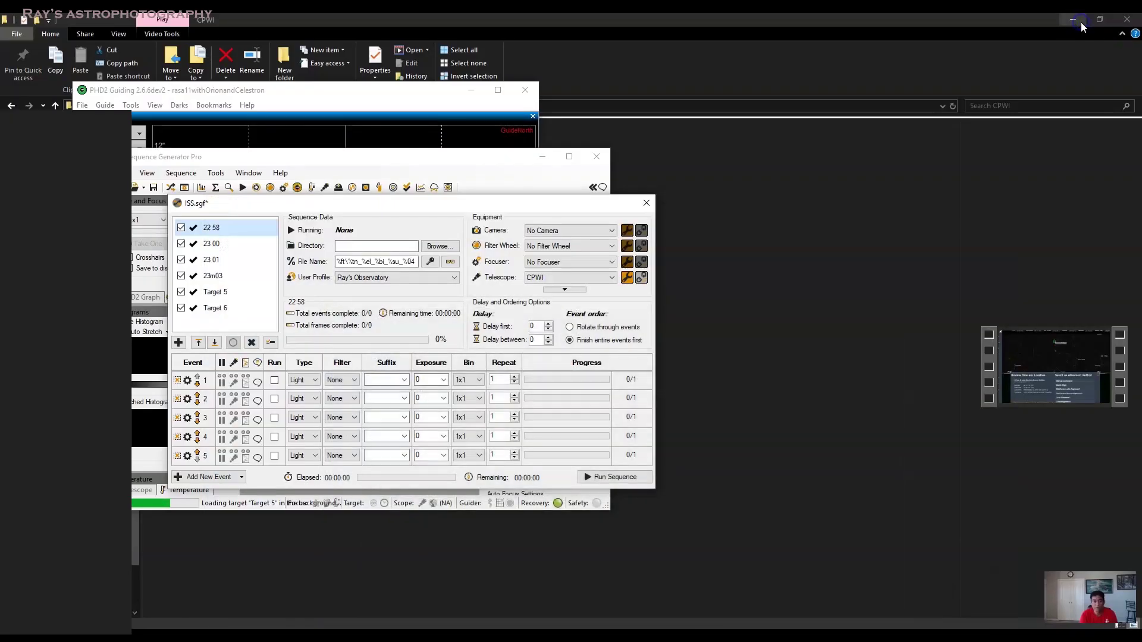
{"action": "left_click", "coordinate": [605, 330]}
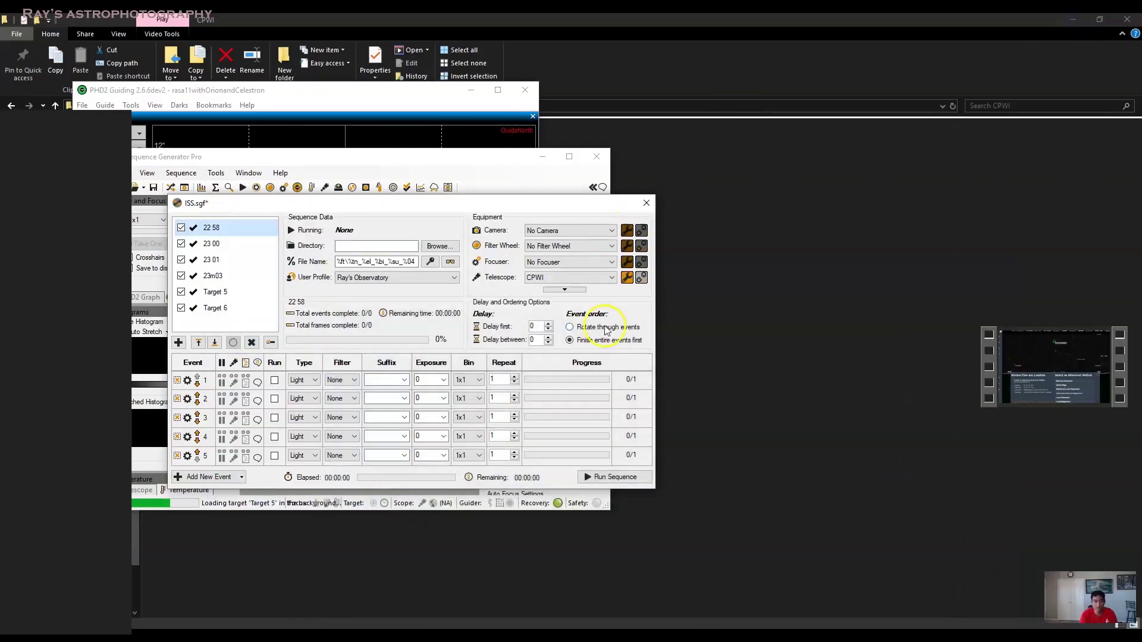
Reconfirm CPWI as the sequence telescope, then bring PHD2 Guiding forward maximized
{"action": "left_click", "coordinate": [570, 278]}
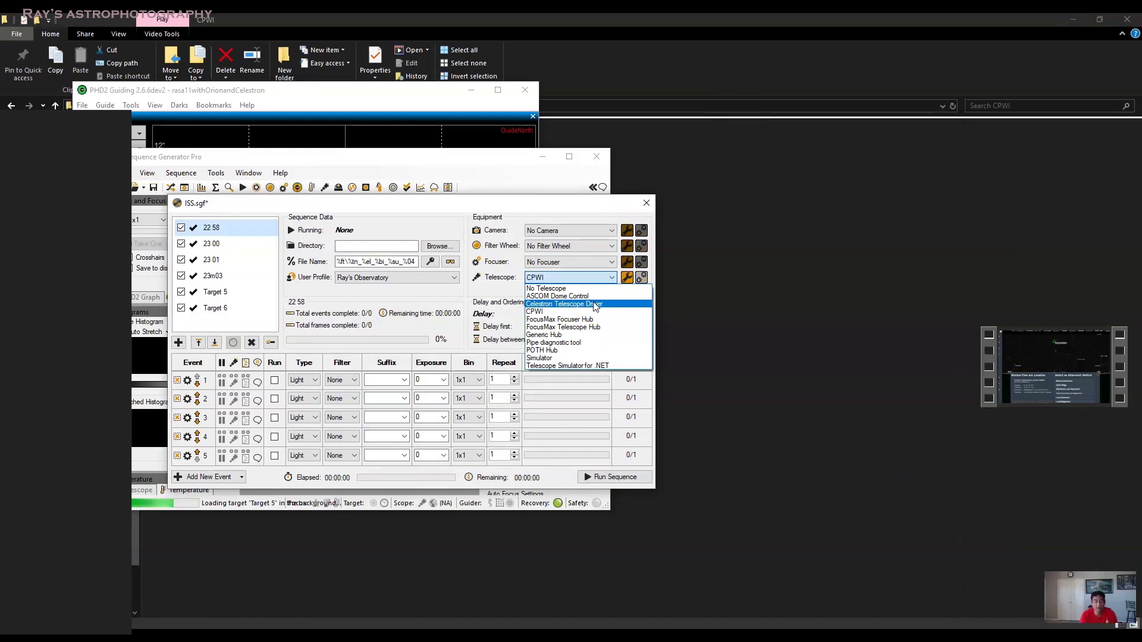
{"action": "left_click", "coordinate": [571, 312]}
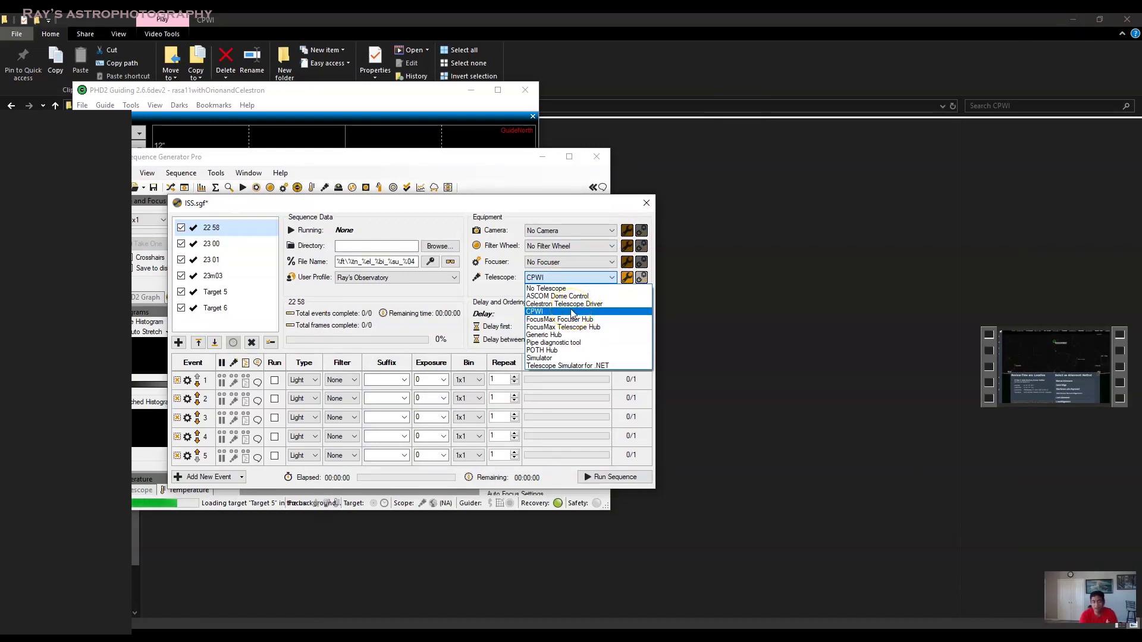
{"action": "left_click", "coordinate": [379, 90]}
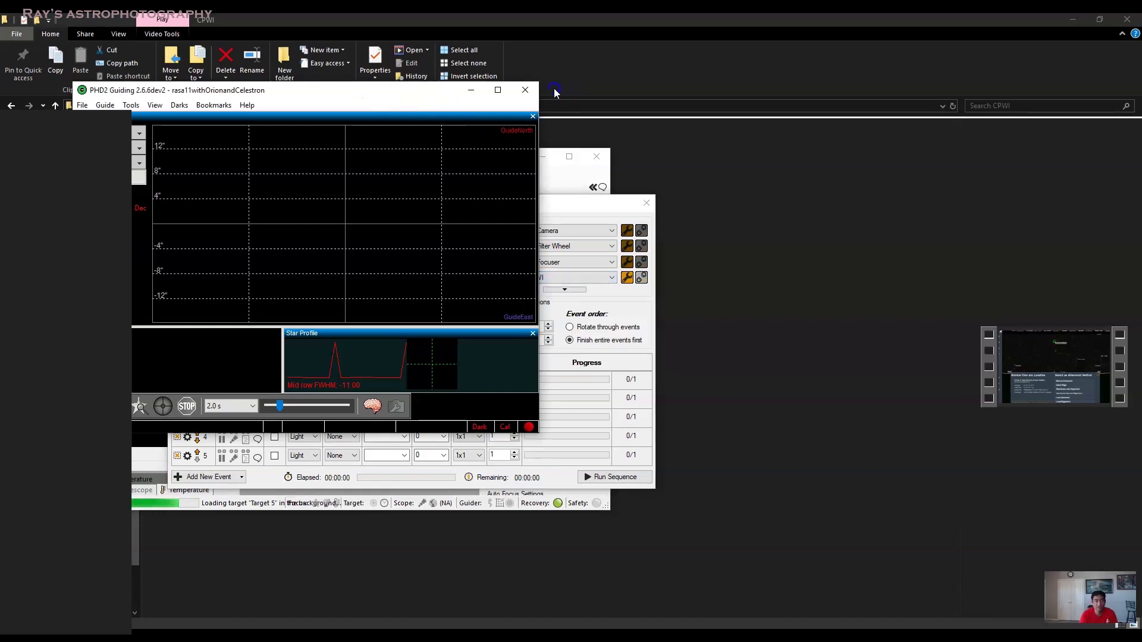
{"action": "left_click", "coordinate": [498, 90]}
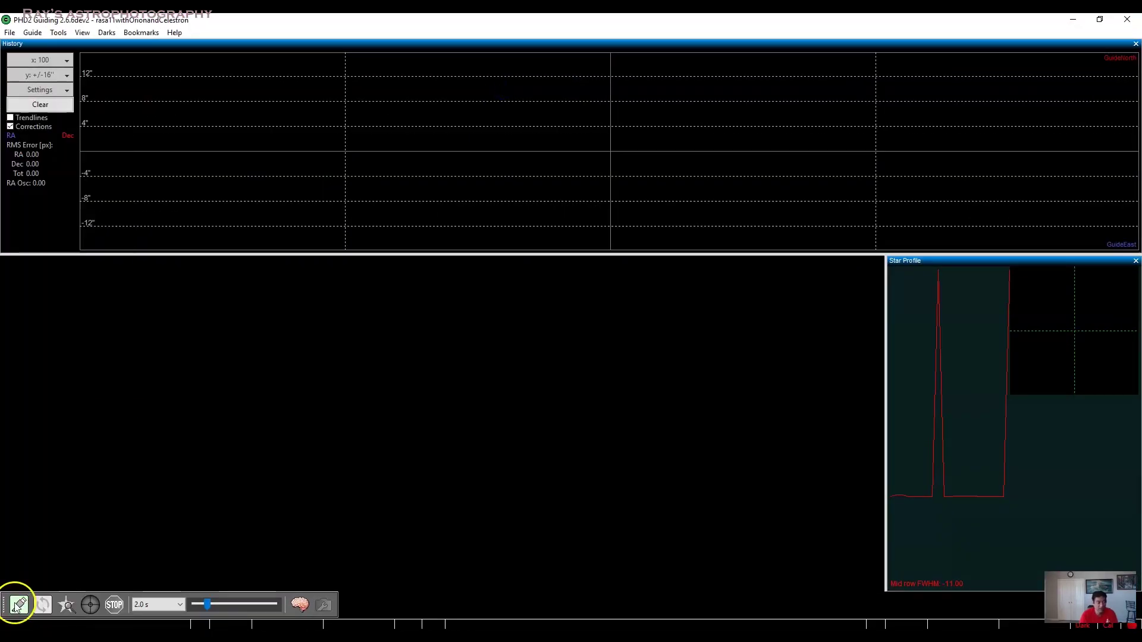
Review PHD2's mount drivers, keeping Celestron Telescope Driver (ASCOM), then return to CPWI
{"action": "left_click", "coordinate": [17, 605]}
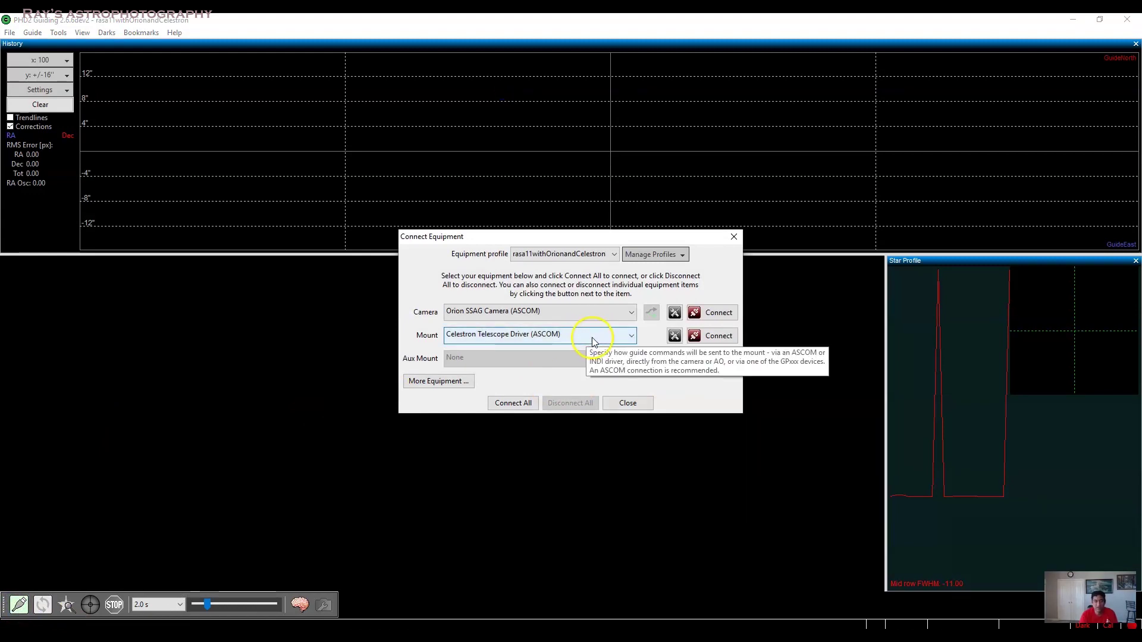
{"action": "left_click", "coordinate": [563, 336]}
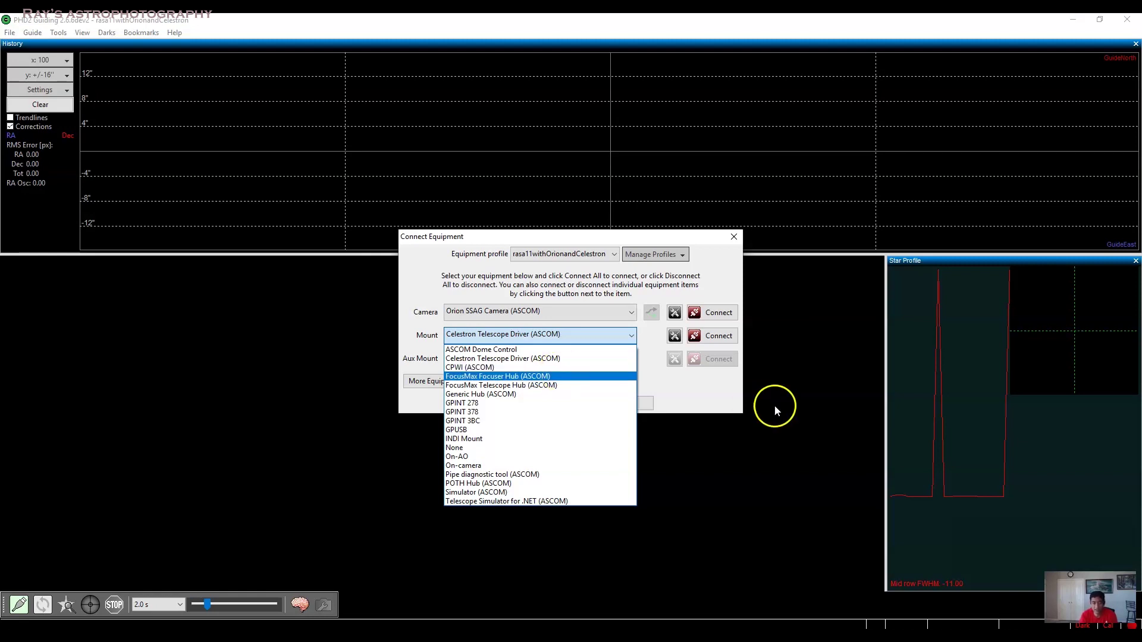
{"action": "left_click", "coordinate": [697, 387]}
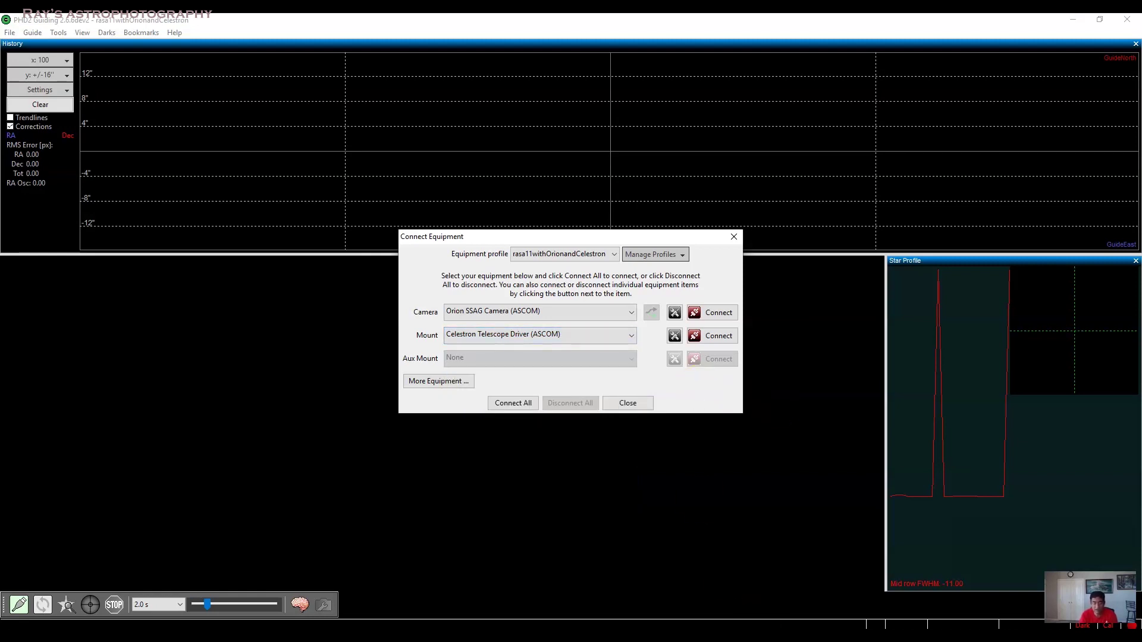
{"action": "mouse_move", "coordinate": [685, 639]}
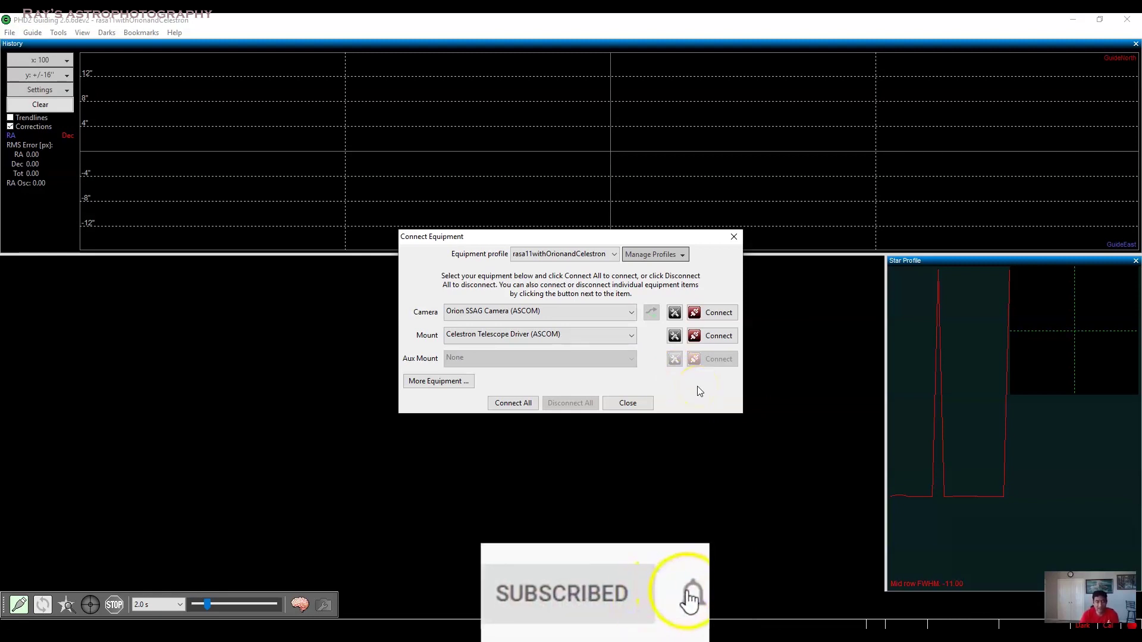
{"action": "left_click", "coordinate": [502, 337]}
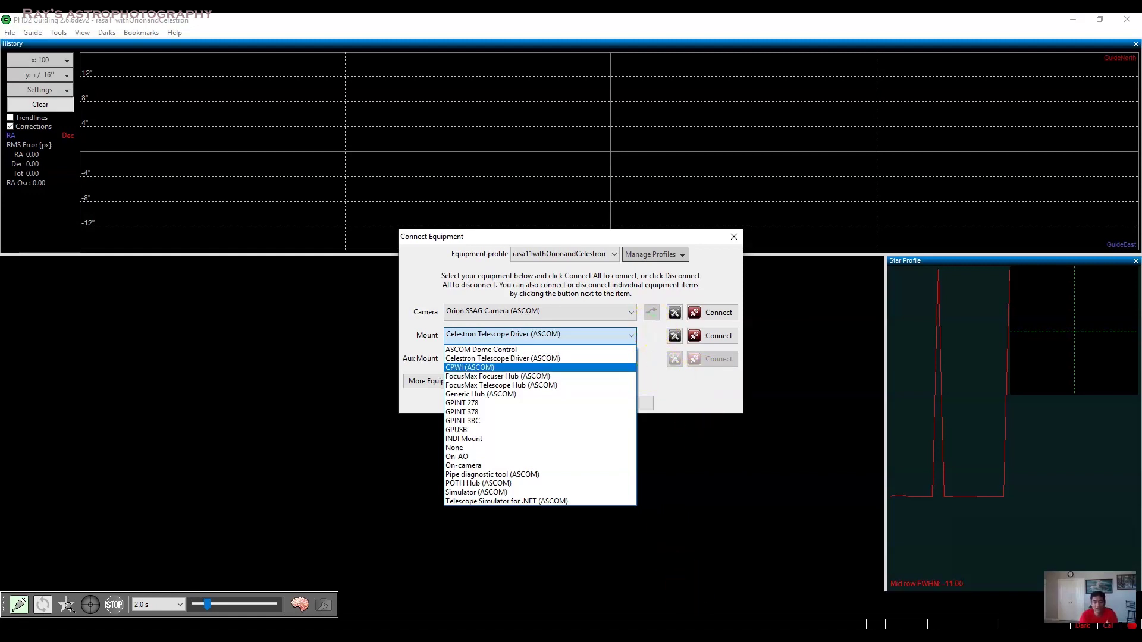
{"action": "left_click", "coordinate": [684, 404]}
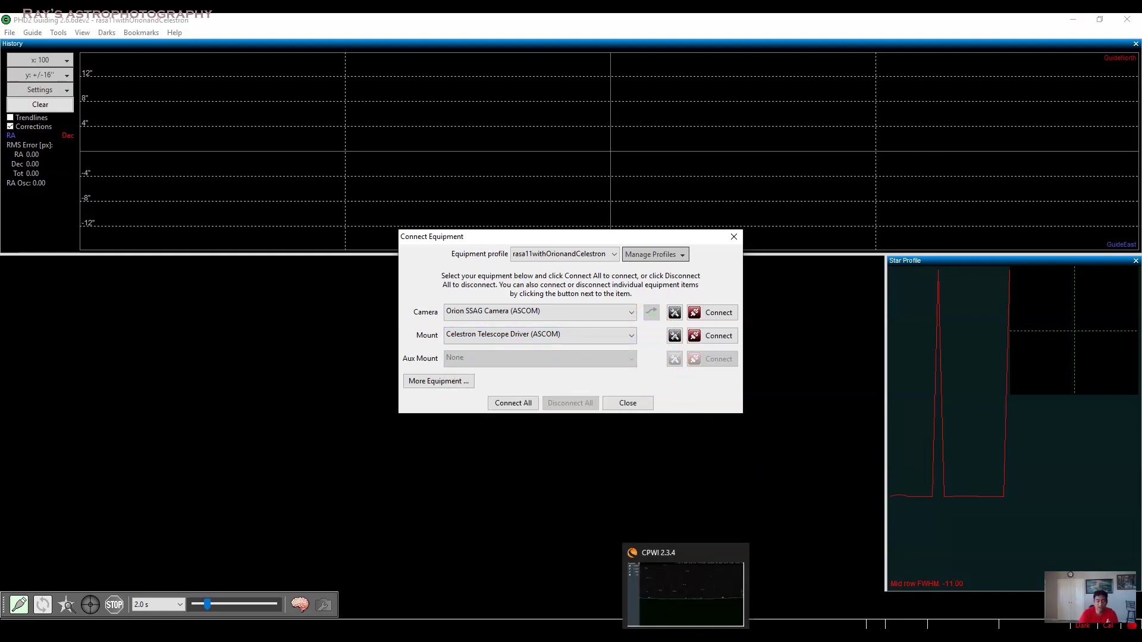
{"action": "left_click", "coordinate": [686, 635]}
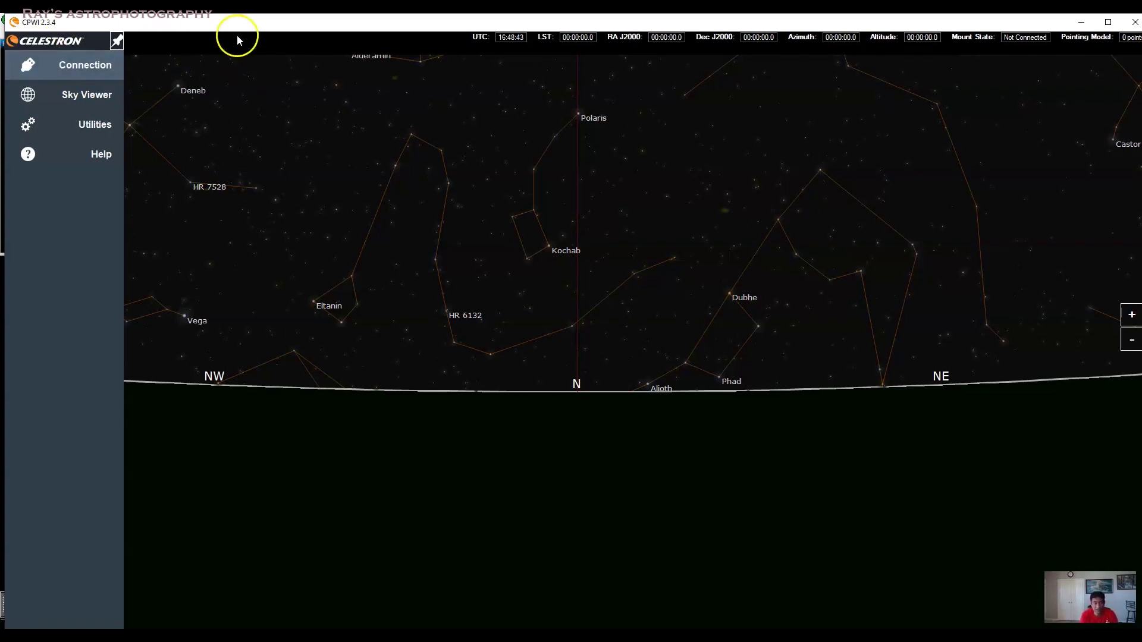
Close the CPWI window to return to PHD2's equipment dialog
{"action": "left_click", "coordinate": [1136, 24]}
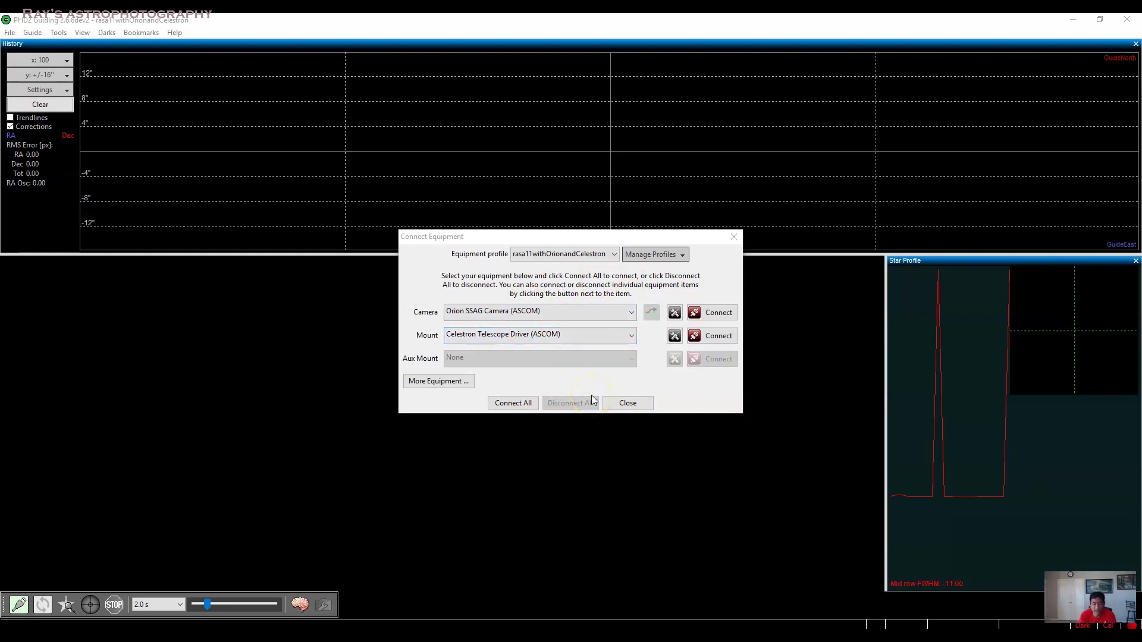
Switch to the Movies & TV player and start the recorded CPWI video
{"action": "mouse_move", "coordinate": [628, 634]}
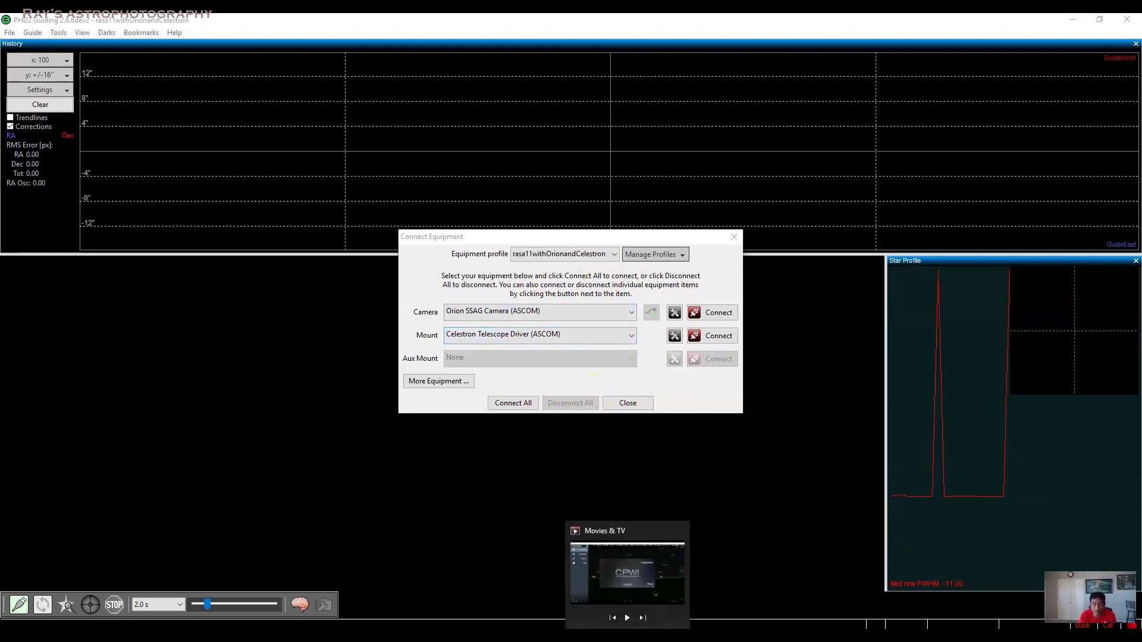
{"action": "key", "text": "alt+Tab"}
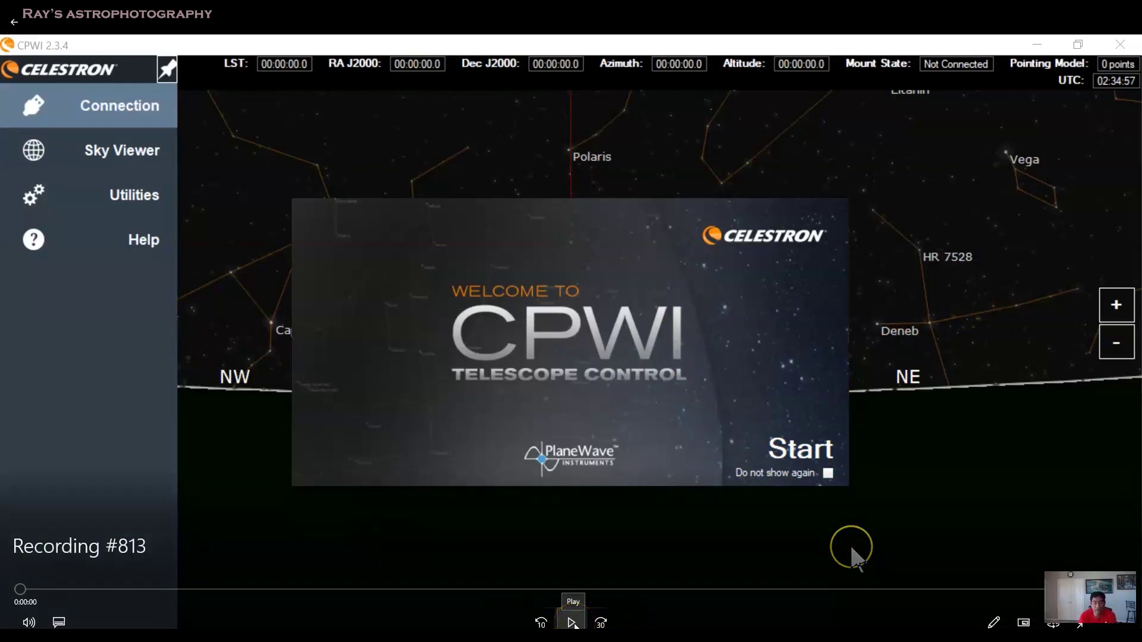
{"action": "left_click", "coordinate": [572, 623]}
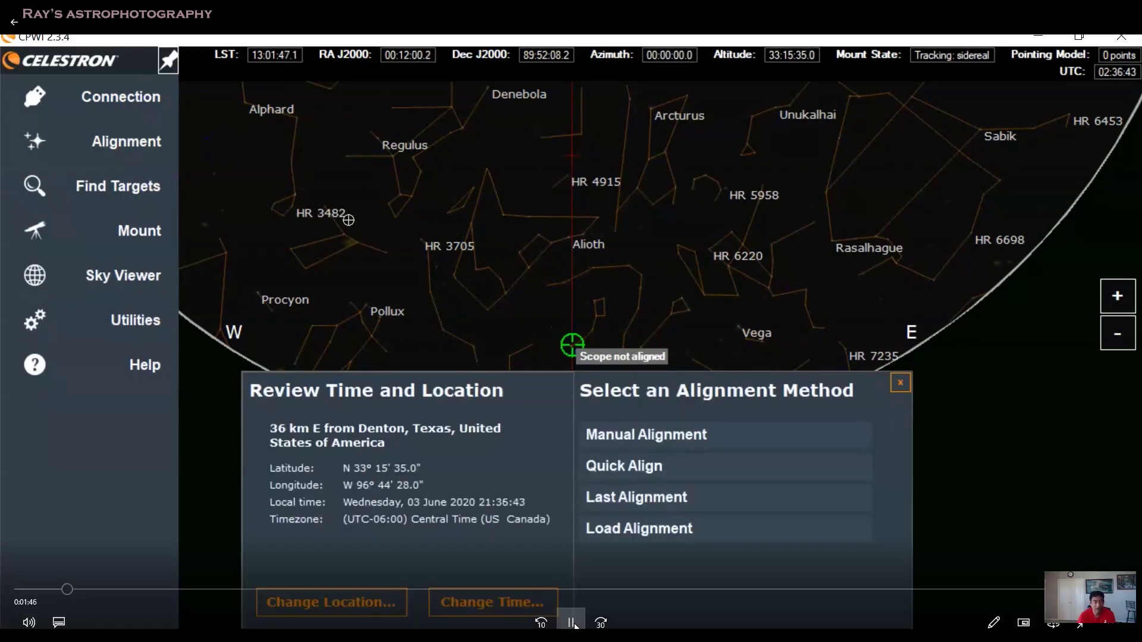
Let the CPWI recording play on until the mount slews to its first alignment target
{"action": "left_click", "coordinate": [673, 434]}
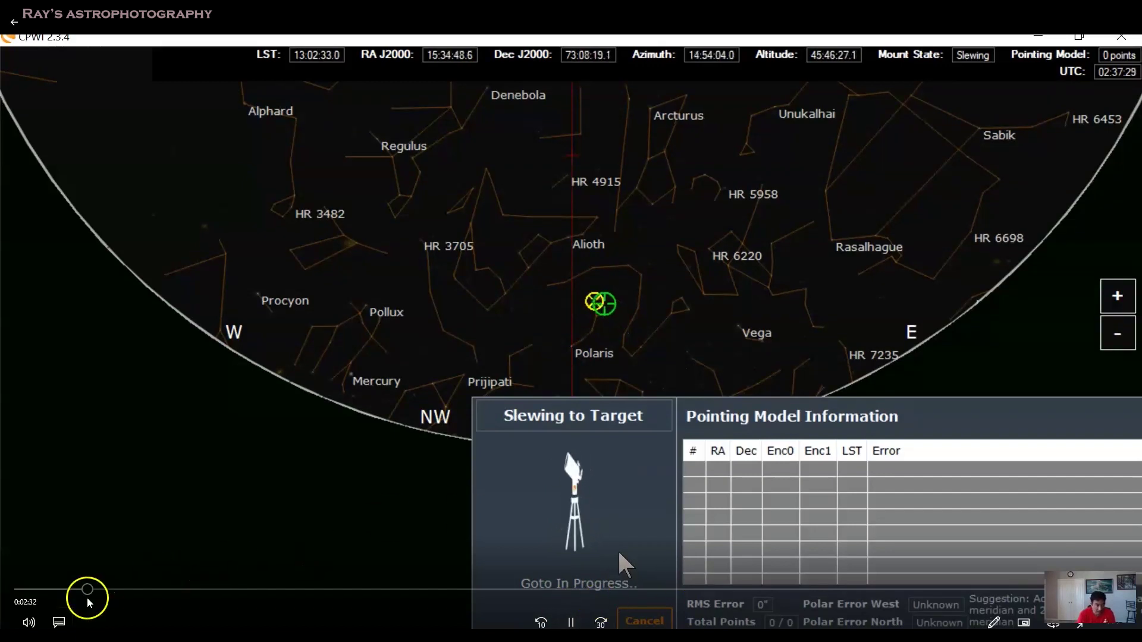
Jump the video ahead to about 3:01 on the seek bar
{"action": "left_click", "coordinate": [100, 590]}
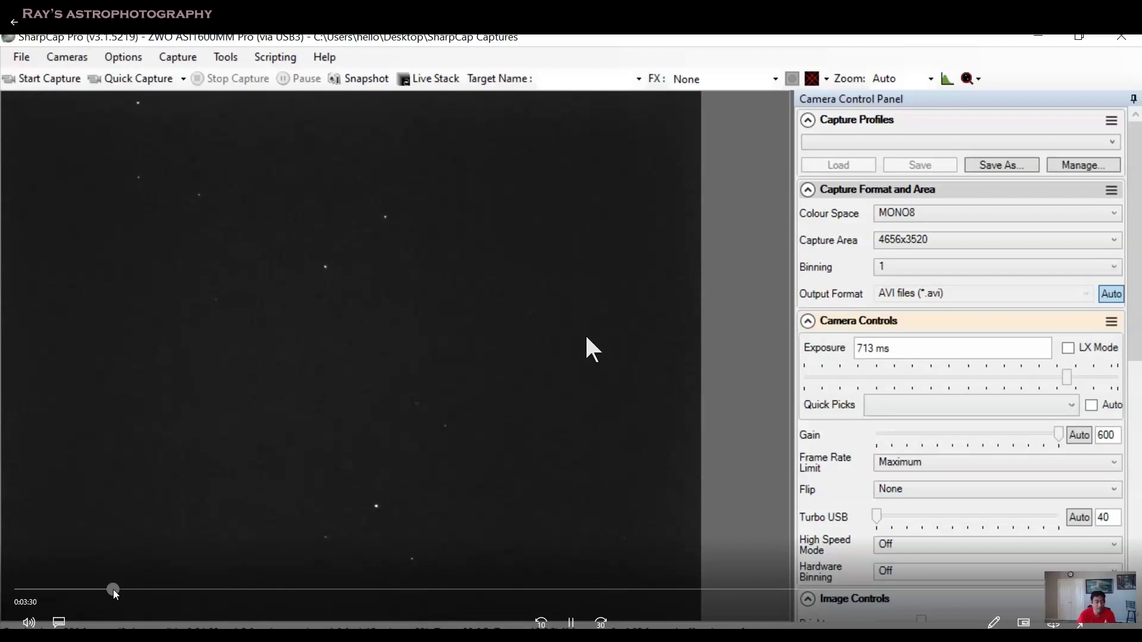
Drag the seek bar to about 3:58, reaching CPWI's Kochab centering prompt
{"action": "left_click_drag", "start_coordinate": [114, 590], "coordinate": [125, 591]}
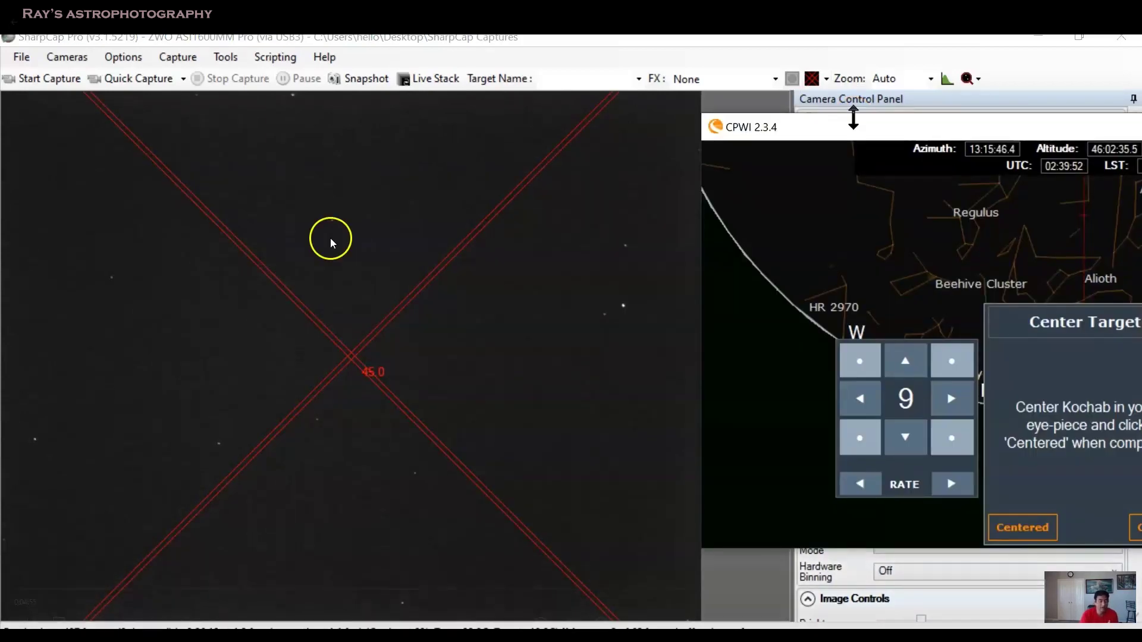
Scrub the video from 5:25 to about 5:48, reaching CPWI's Select Target prompt
{"action": "mouse_move", "coordinate": [270, 562]}
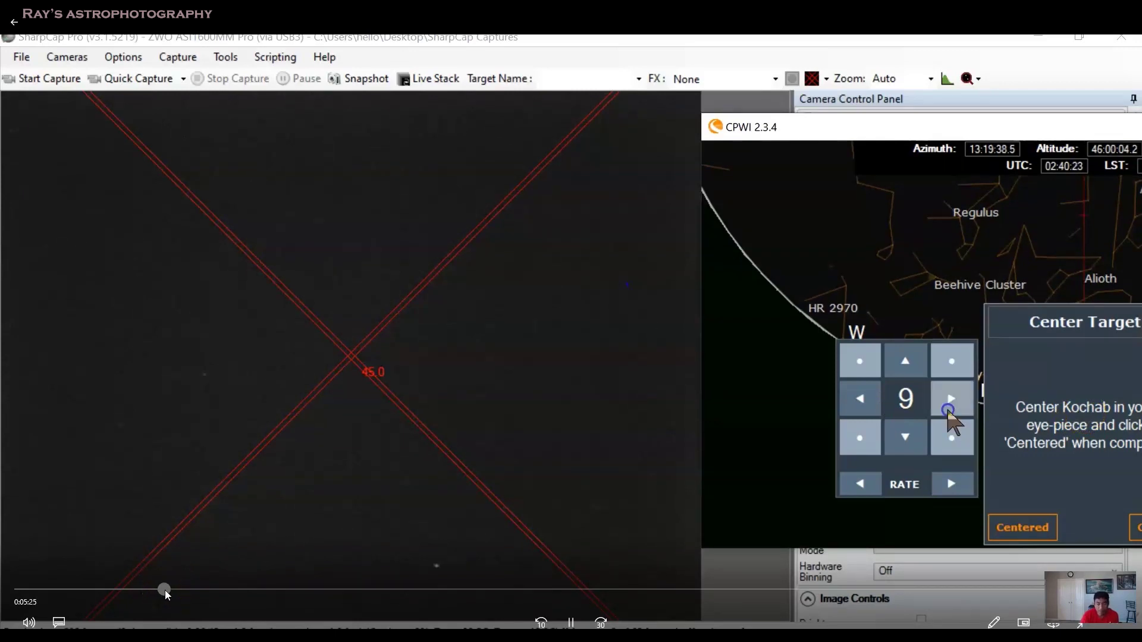
{"action": "left_click_drag", "start_coordinate": [166, 590], "coordinate": [177, 593]}
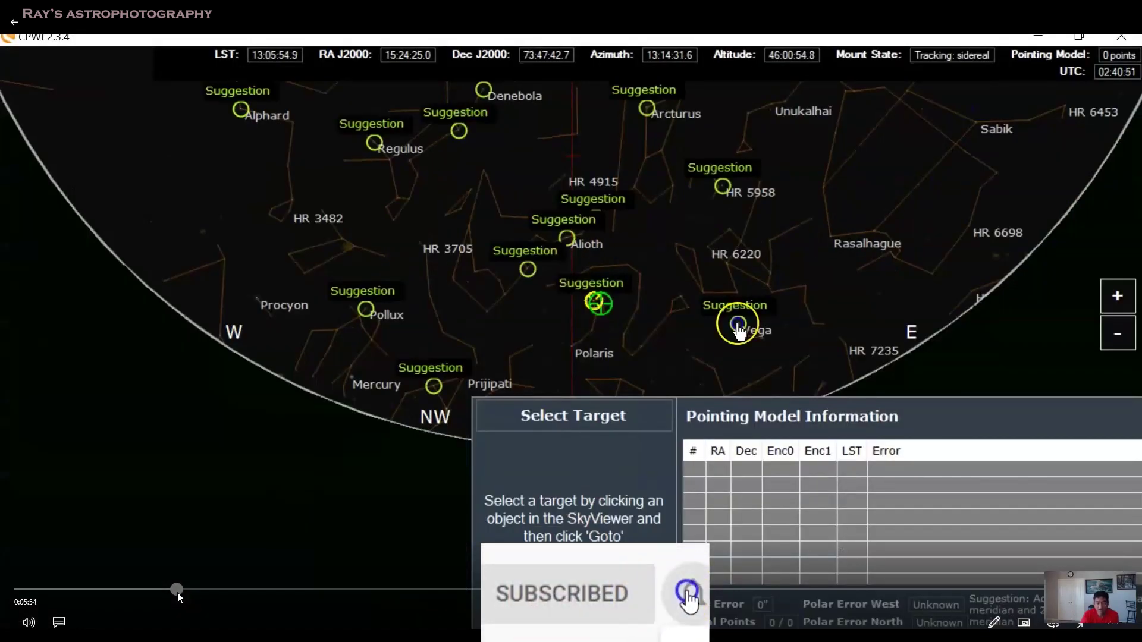
Advance the video to about 6:01, during the slew toward Vega
{"action": "left_click_drag", "start_coordinate": [177, 593], "coordinate": [181, 593]}
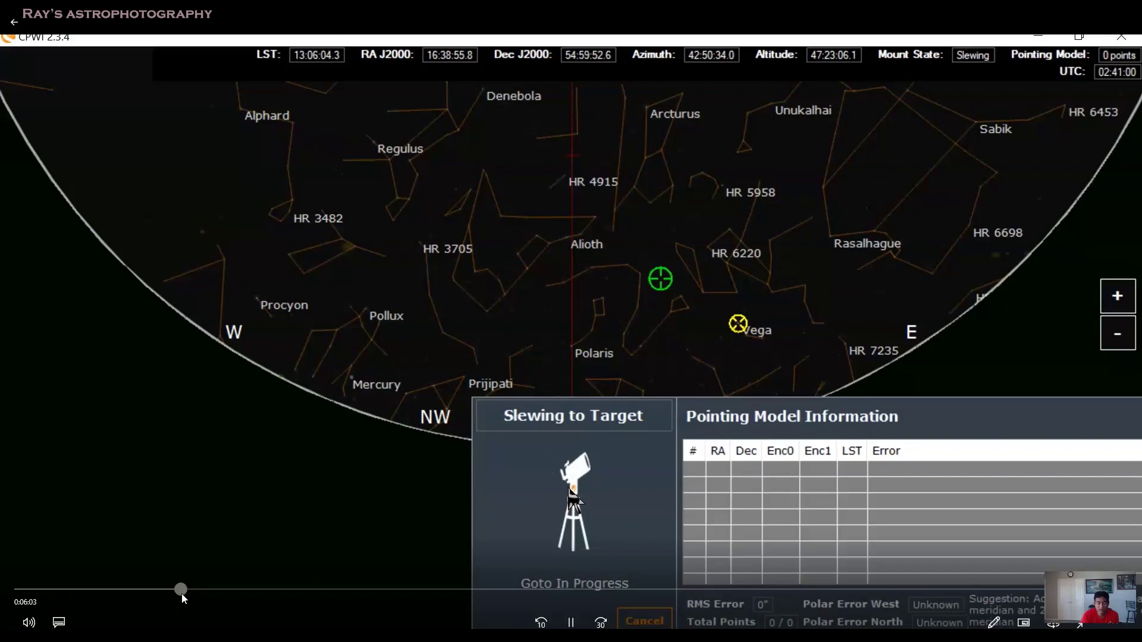
{"action": "left_click_drag", "start_coordinate": [181, 594], "coordinate": [180, 596]}
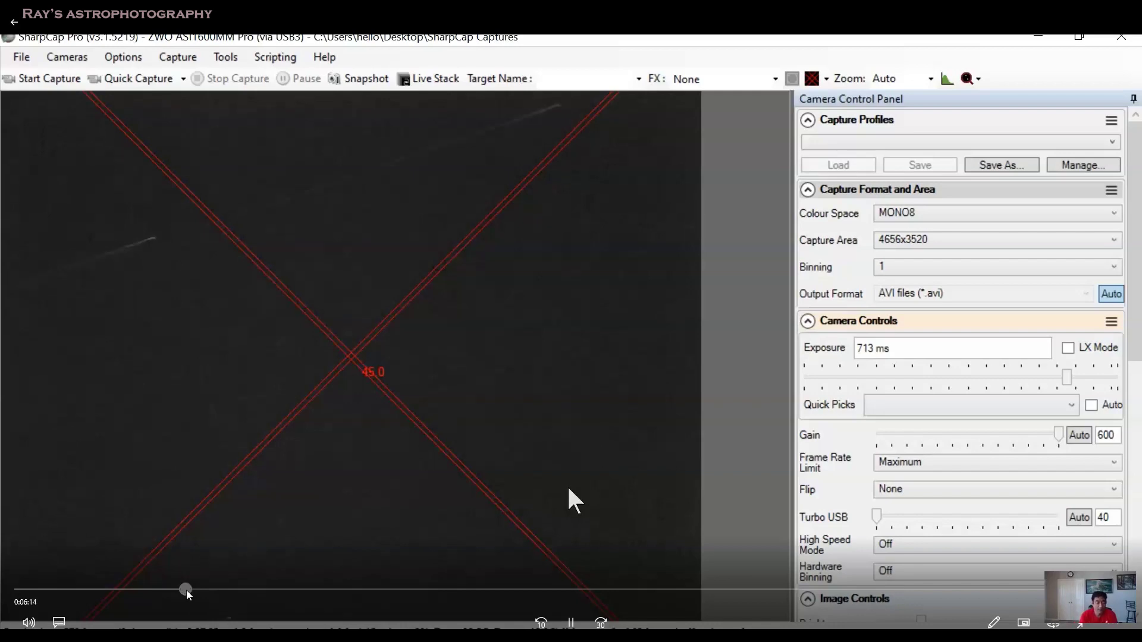
Scrub forward past 6:27 and 6:58 to about 8:33, where Vega is centred and logged
{"action": "left_click_drag", "start_coordinate": [187, 592], "coordinate": [190, 592]}
{"action": "left_click_drag", "start_coordinate": [190, 592], "coordinate": [191, 592]}
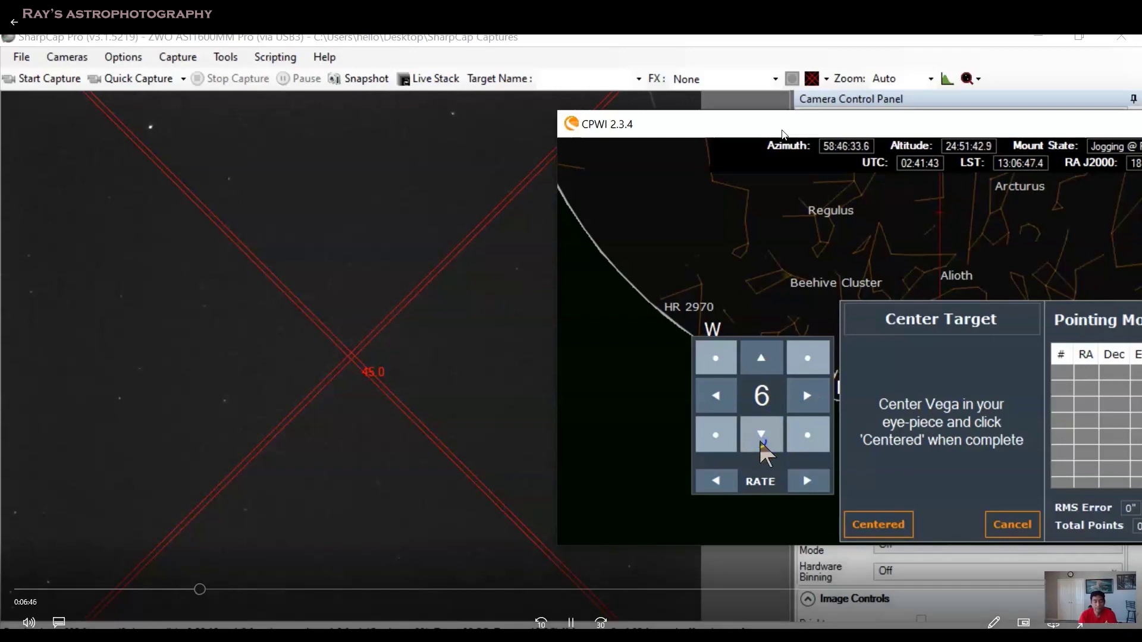
{"action": "mouse_move", "coordinate": [200, 594]}
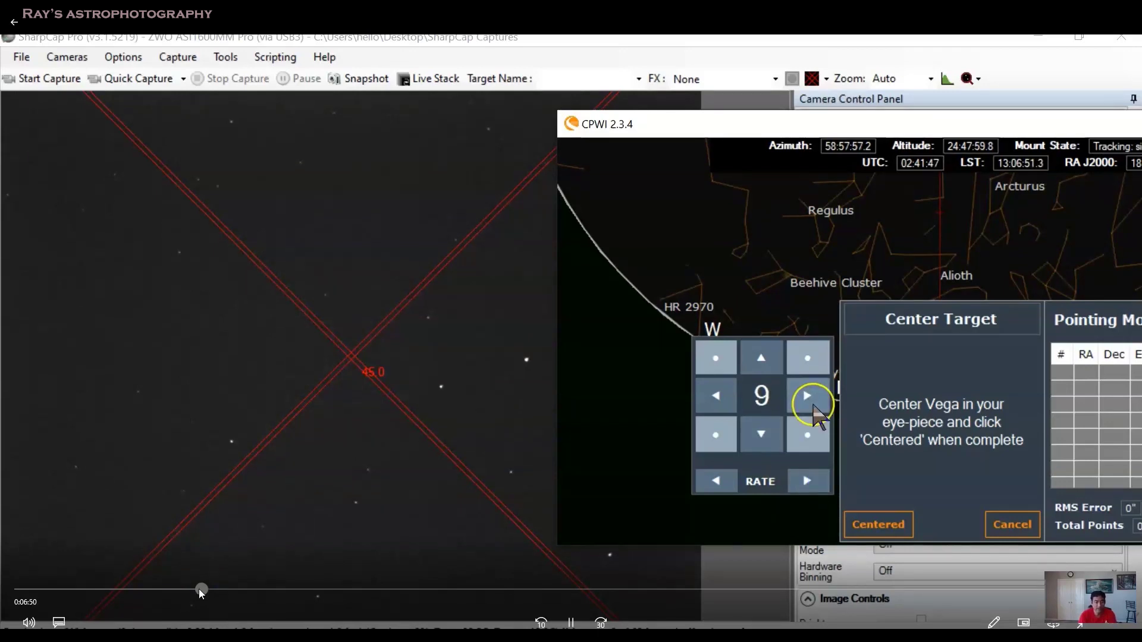
{"action": "left_click_drag", "start_coordinate": [198, 590], "coordinate": [202, 590]}
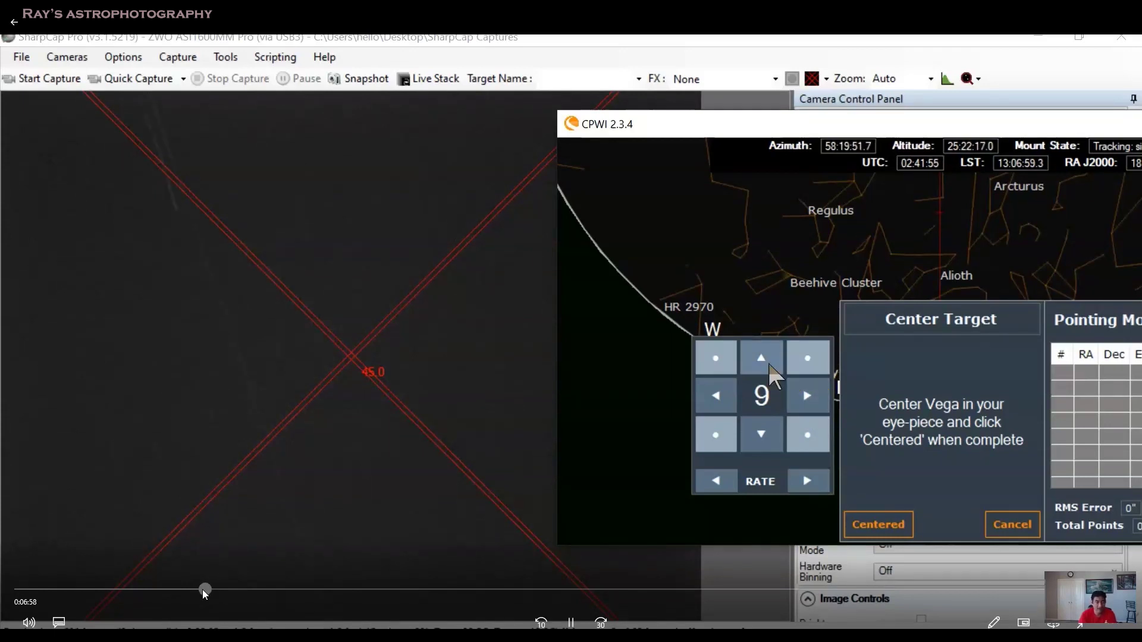
{"action": "left_click_drag", "start_coordinate": [202, 590], "coordinate": [227, 591]}
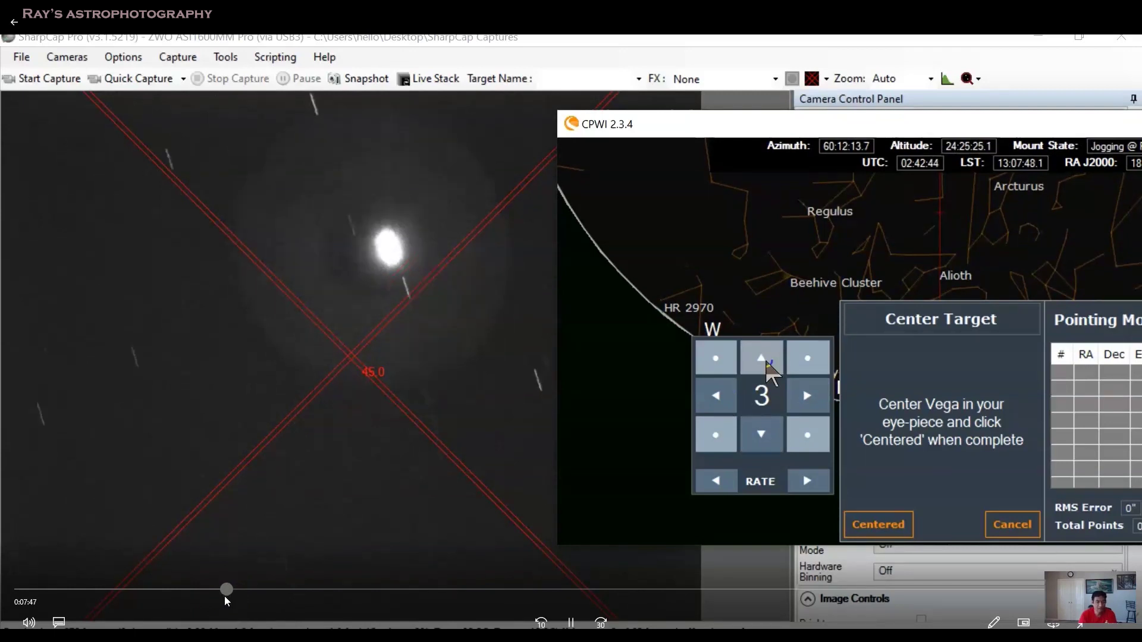
{"action": "left_click_drag", "start_coordinate": [223, 596], "coordinate": [229, 597]}
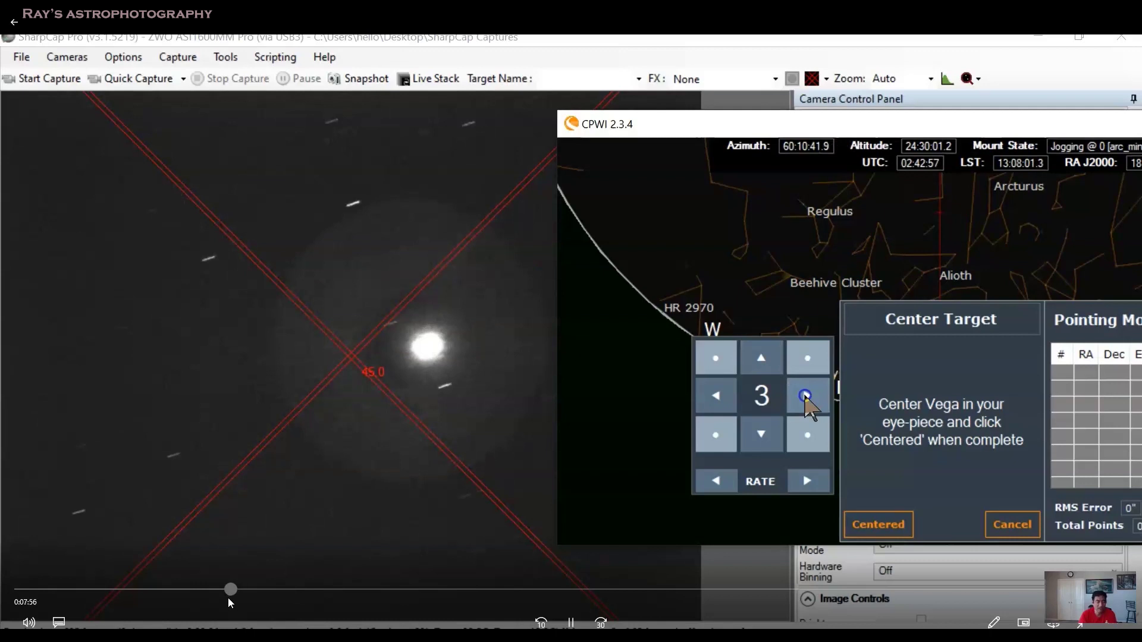
{"action": "left_click_drag", "start_coordinate": [230, 598], "coordinate": [239, 594]}
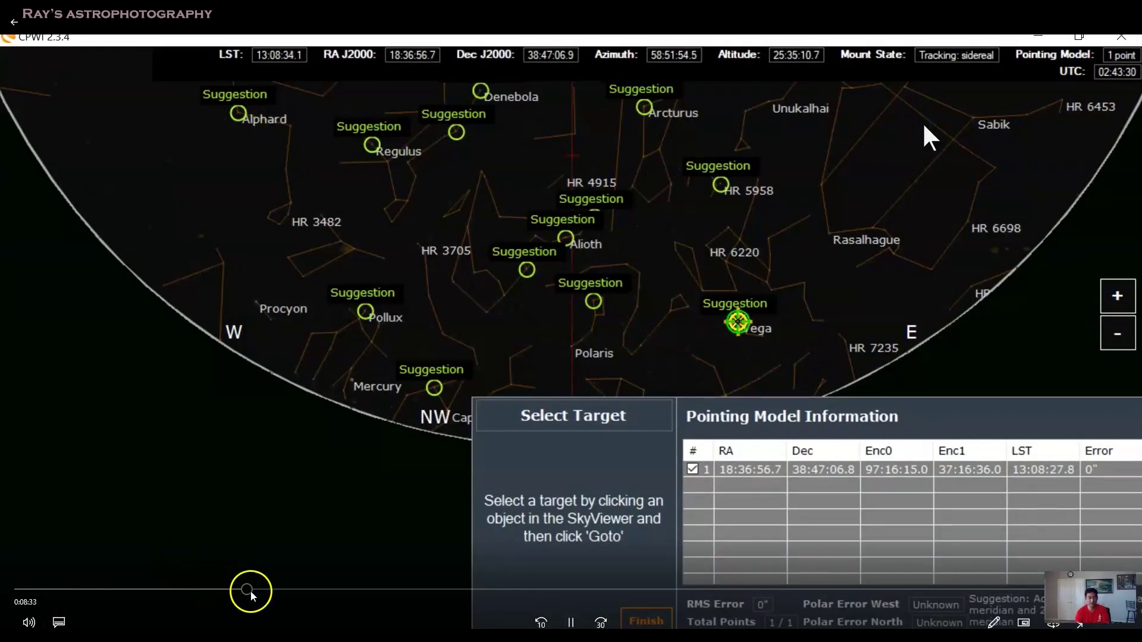
Jump back to Center Target, resume, then skip ahead to Alignment Complete near 31:01
{"action": "left_click", "coordinate": [245, 589]}
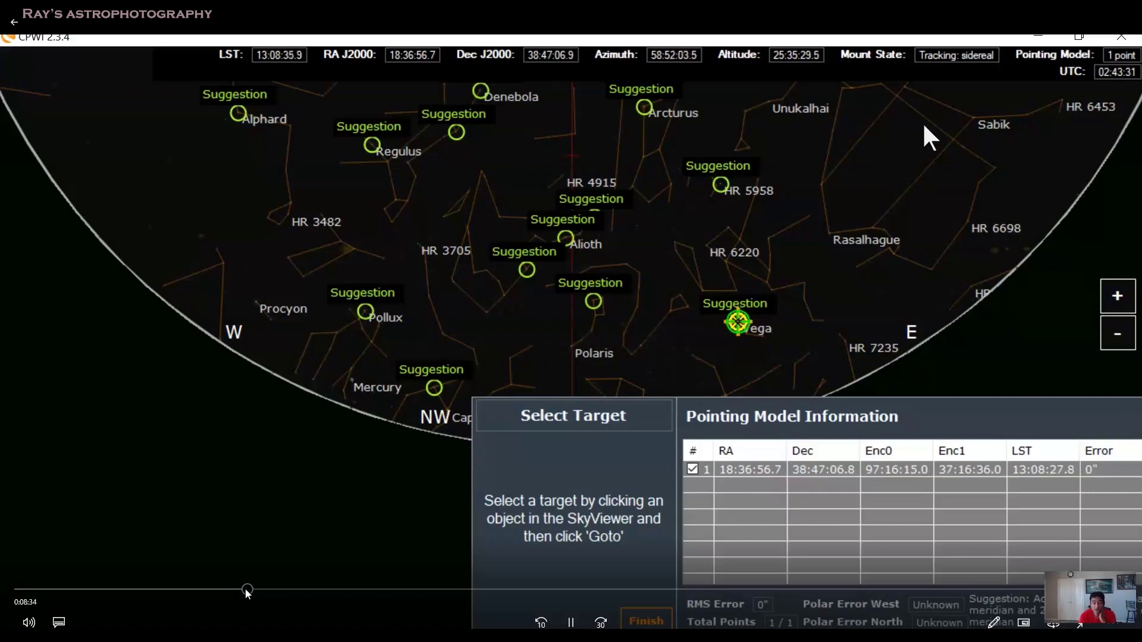
{"action": "left_click", "coordinate": [247, 591]}
{"action": "left_click_drag", "start_coordinate": [249, 594], "coordinate": [533, 508]}
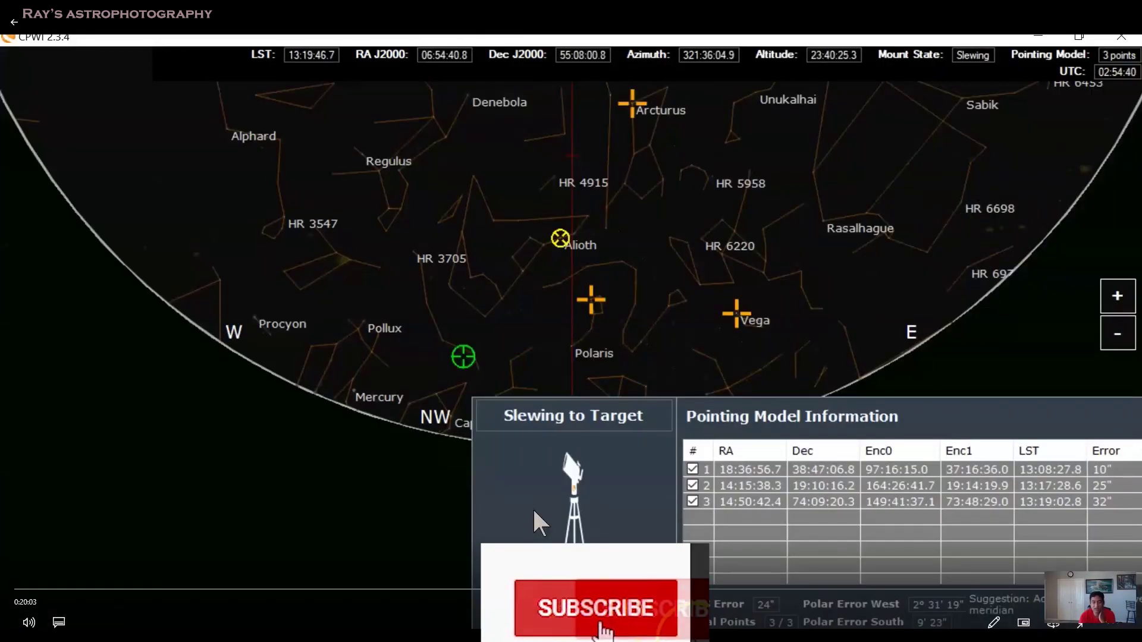
{"action": "left_click_drag", "start_coordinate": [573, 592], "coordinate": [844, 594]}
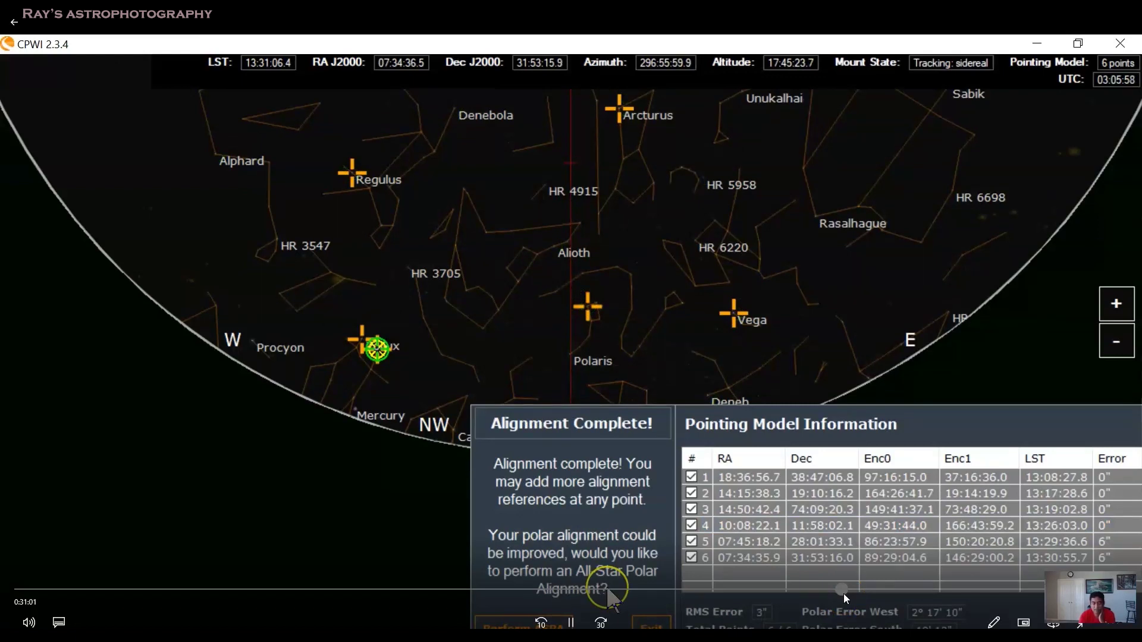
{"action": "left_click", "coordinate": [570, 623]}
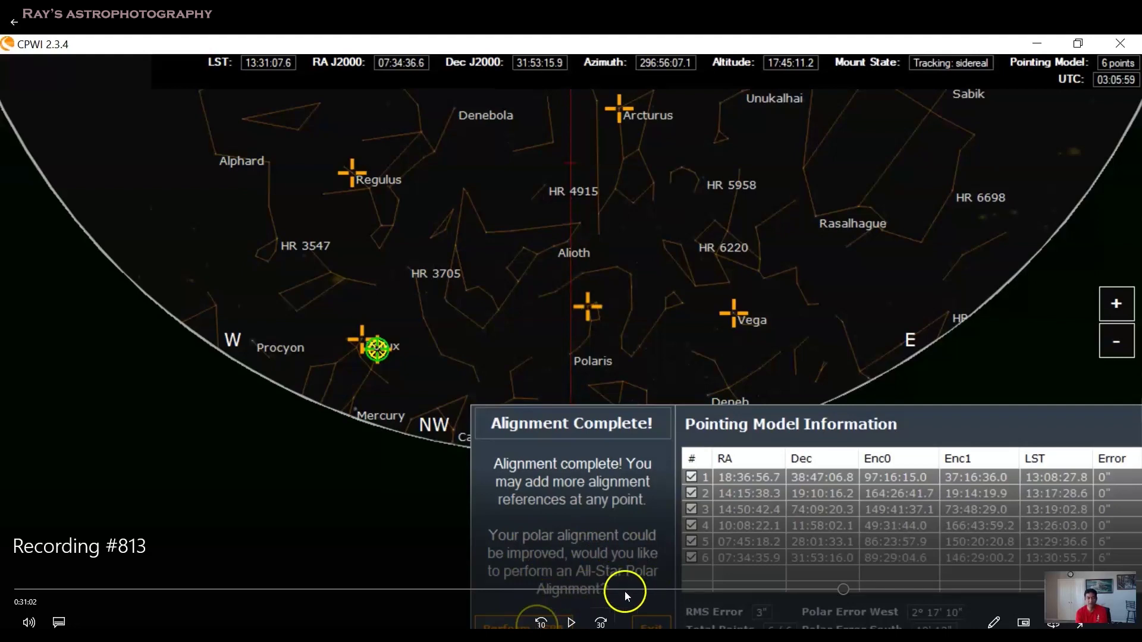
{"action": "left_click", "coordinate": [573, 623]}
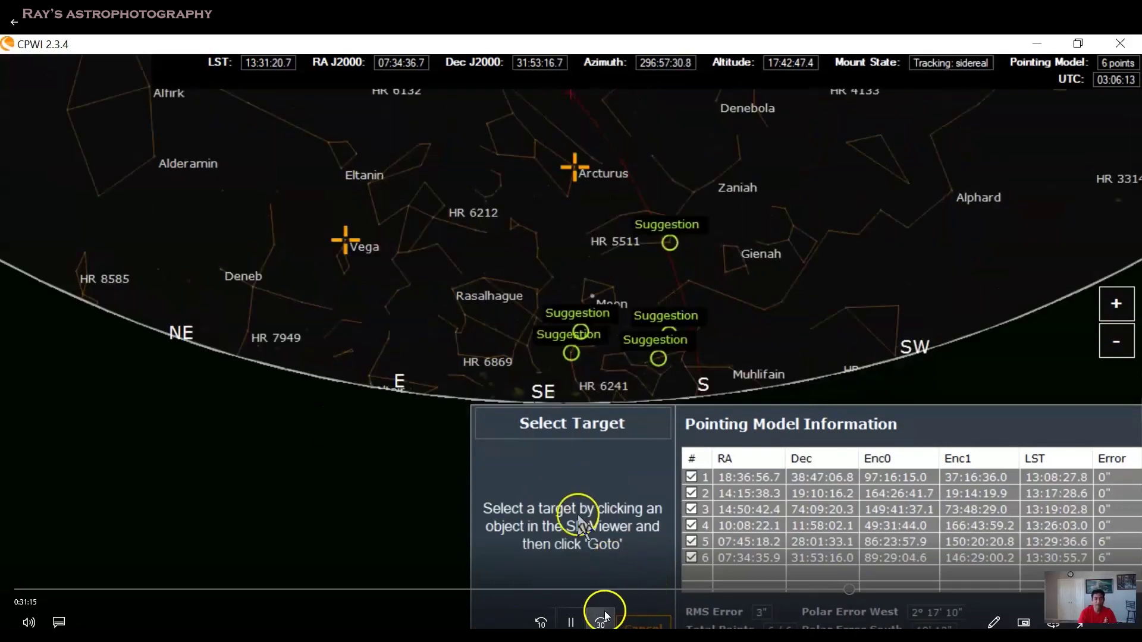
{"action": "left_click", "coordinate": [570, 623]}
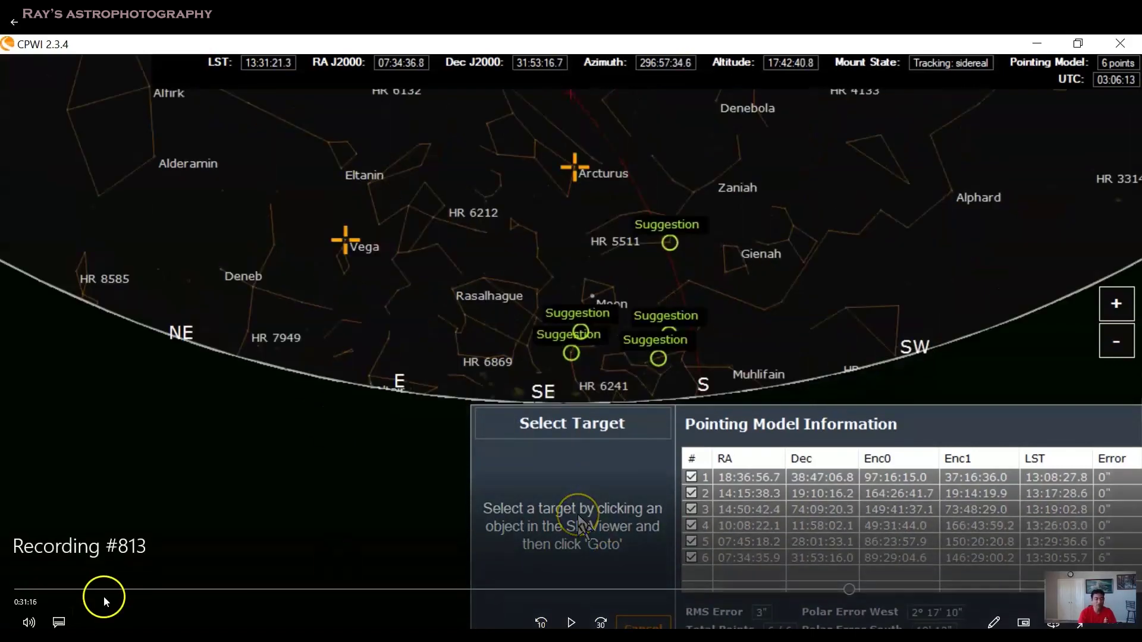
{"action": "left_click", "coordinate": [844, 592]}
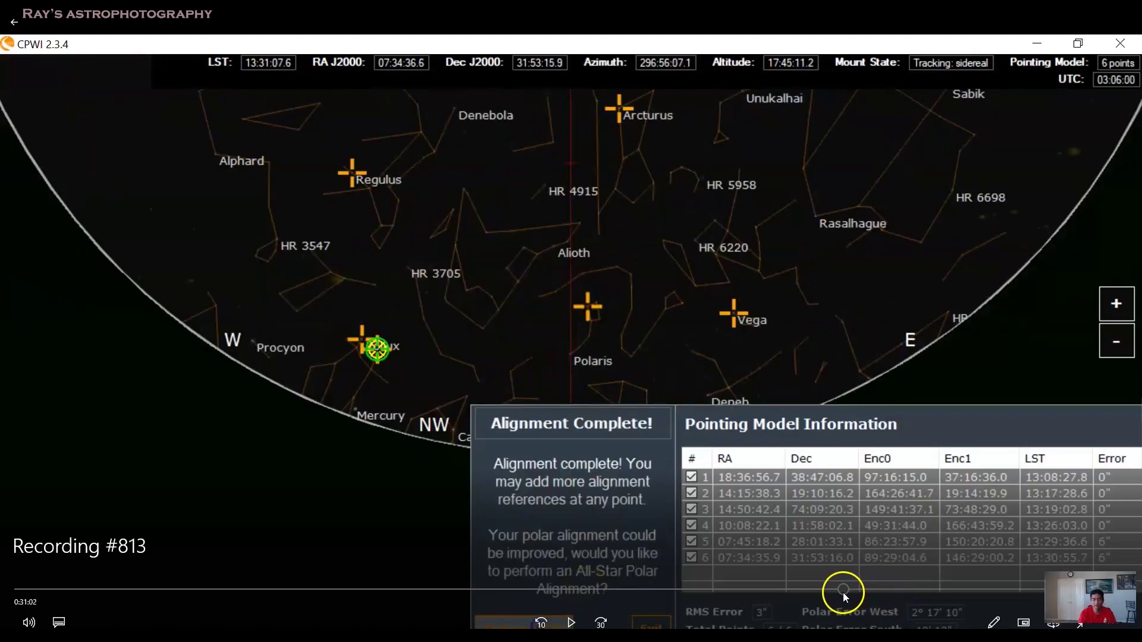
Pause on the 2° 17' 10" west, 19' 12" south polar error readings, then resume playback
{"action": "left_click", "coordinate": [570, 623]}
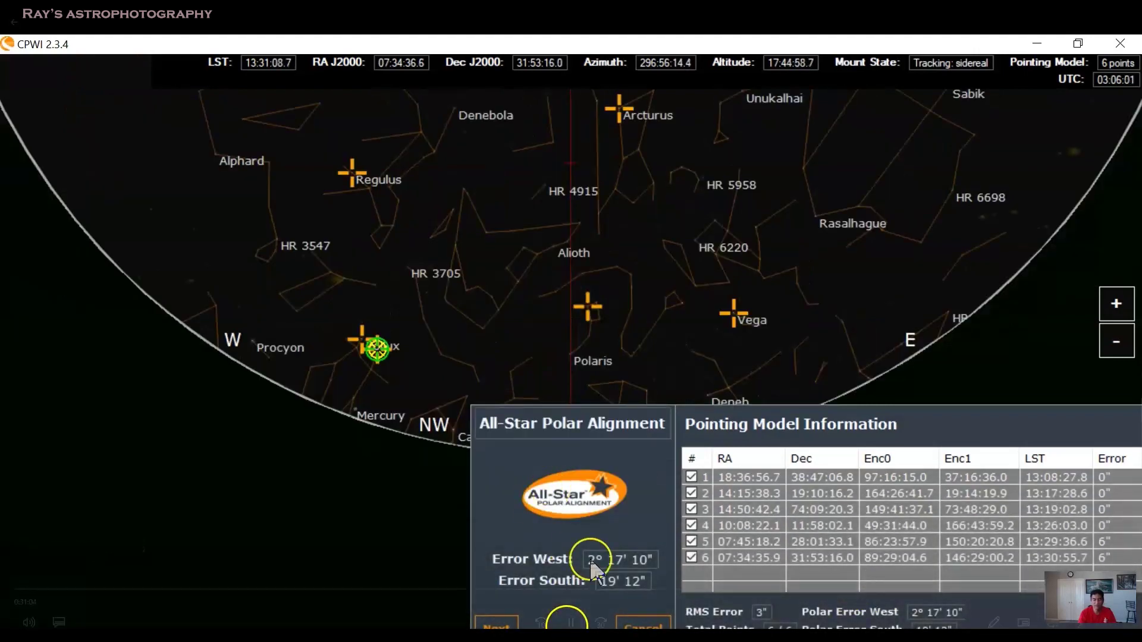
{"action": "left_click", "coordinate": [567, 623]}
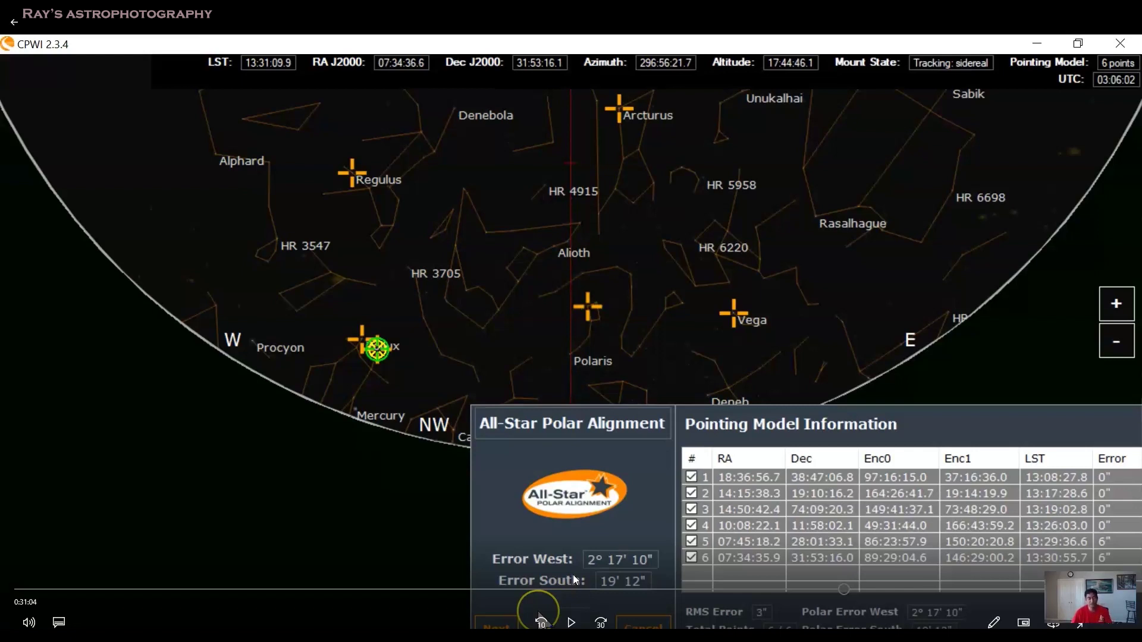
{"action": "left_click", "coordinate": [593, 569]}
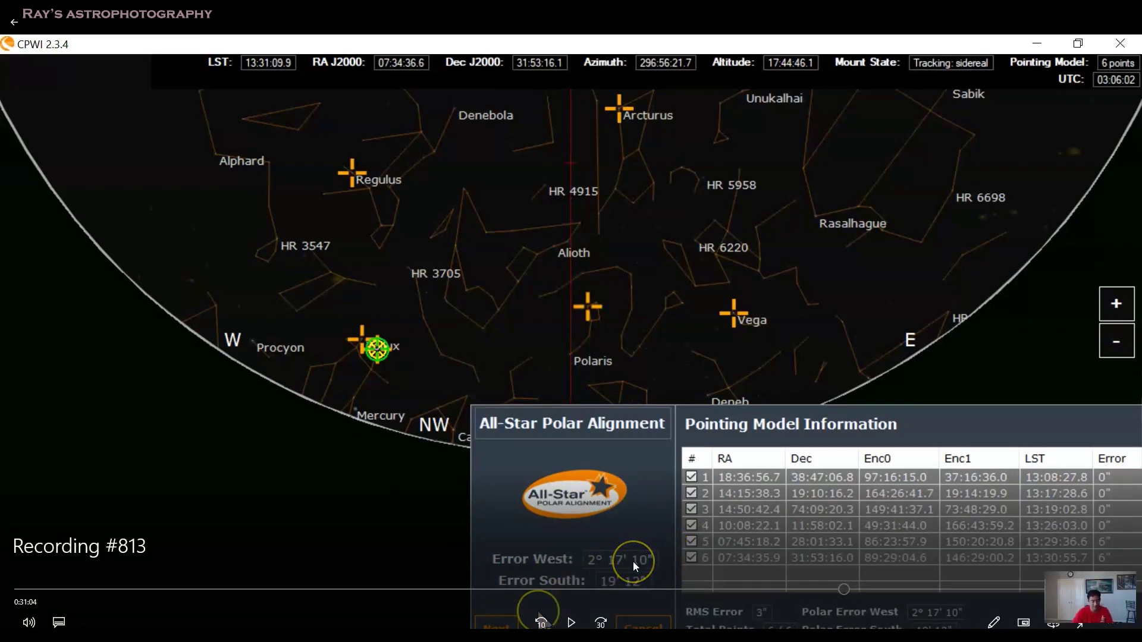
{"action": "left_click", "coordinate": [574, 623]}
{"action": "mouse_move", "coordinate": [580, 625]}
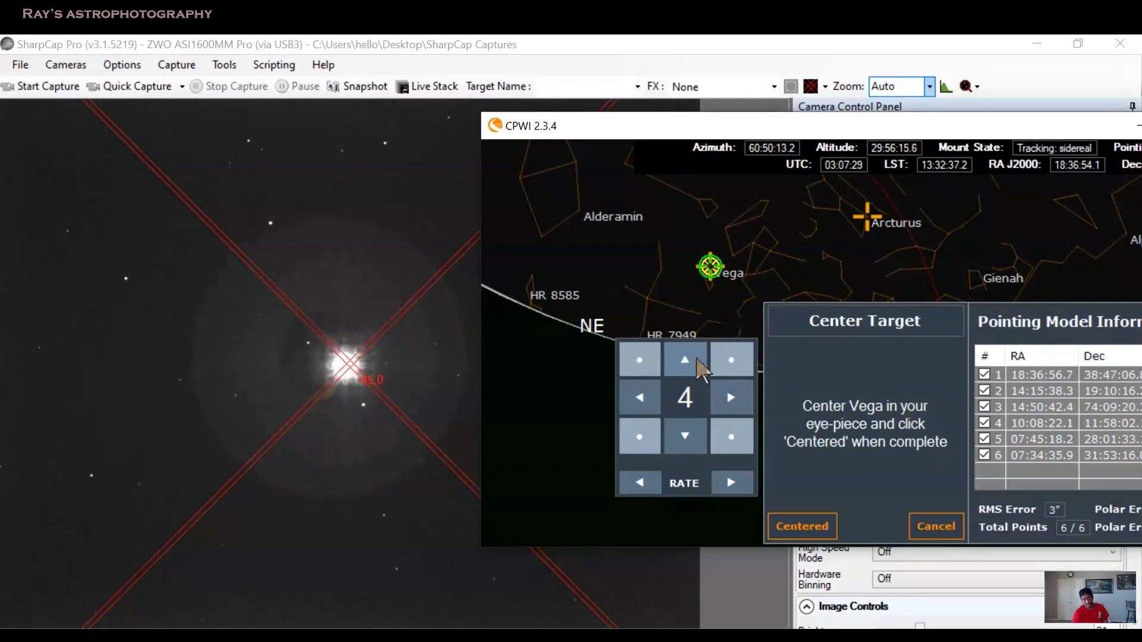
Jog the mount so Vega sits on SharpCap's crosshair
{"action": "left_click", "coordinate": [690, 486]}
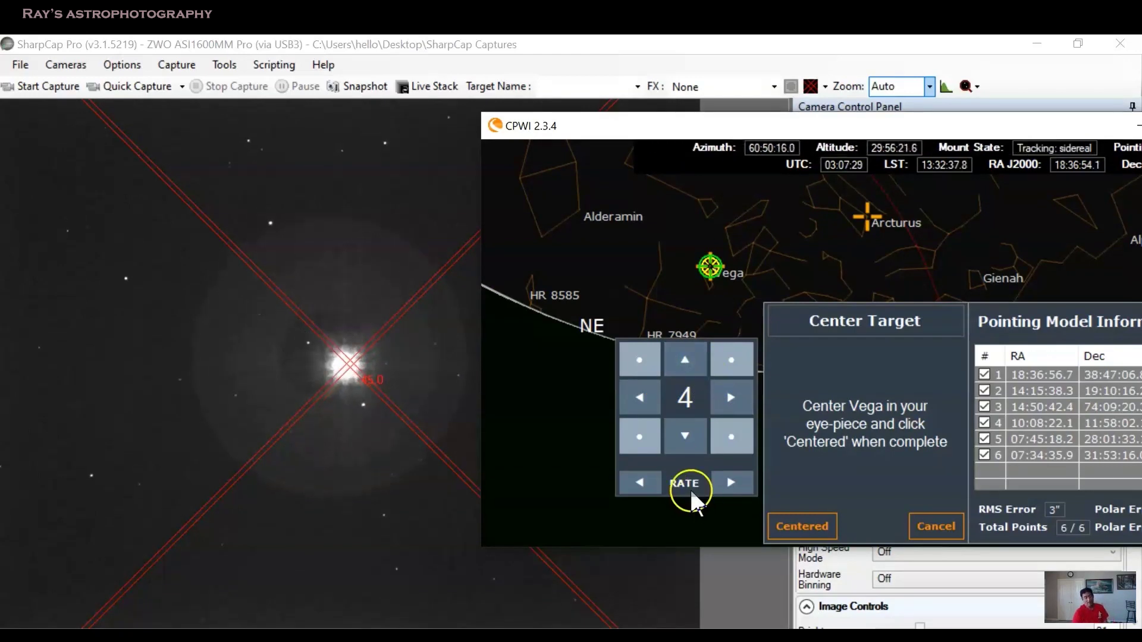
Confirm Vega as centered, then rewind the recording a few seconds
{"action": "left_click", "coordinate": [803, 526]}
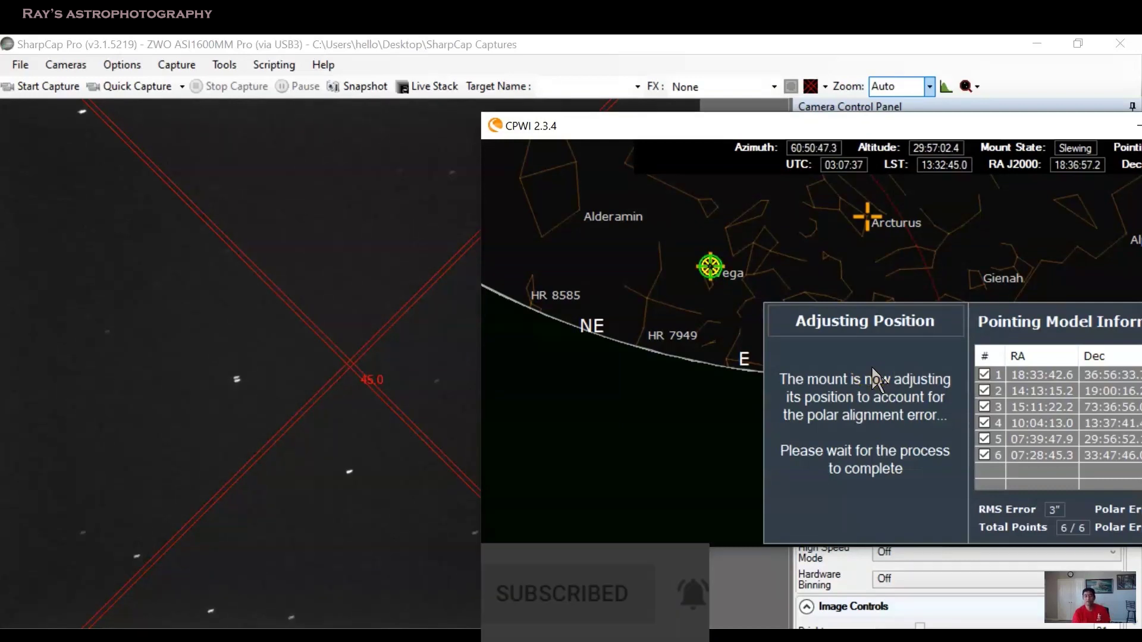
{"action": "mouse_move", "coordinate": [594, 605]}
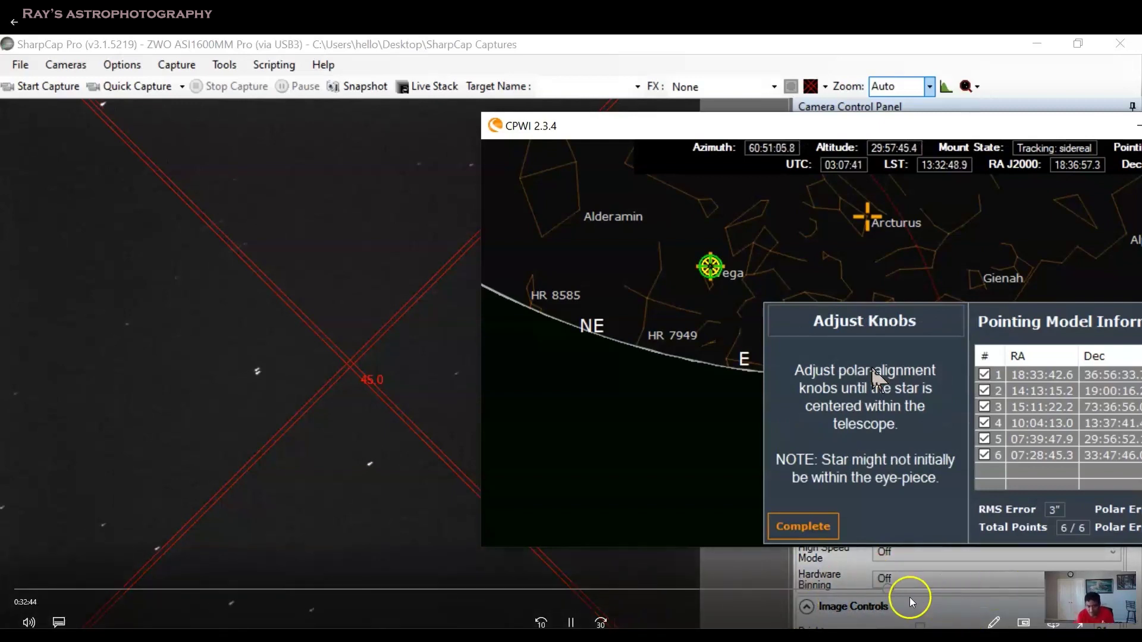
{"action": "left_click", "coordinate": [880, 591]}
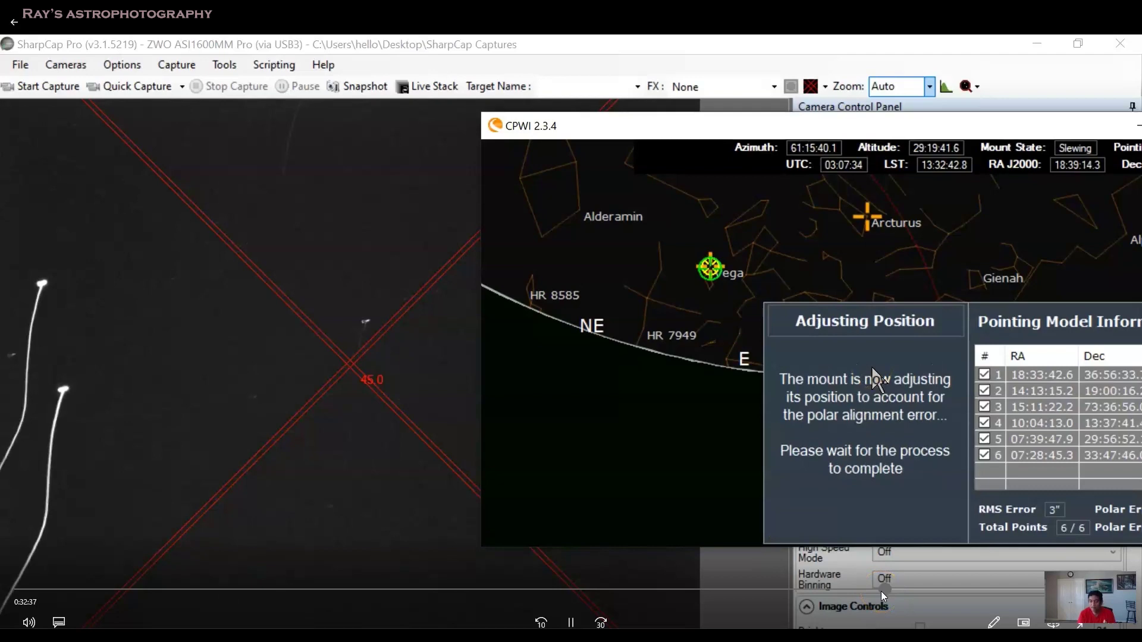
Rewind further, then scrub to the polar knob adjustment and back a few seconds
{"action": "left_click", "coordinate": [873, 591]}
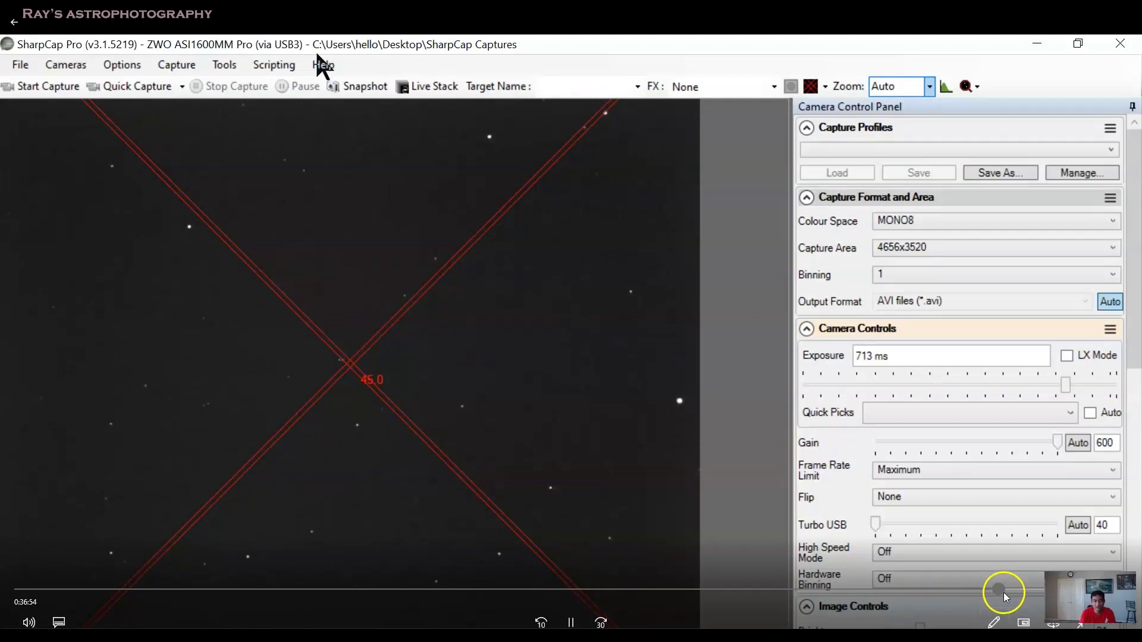
{"action": "left_click_drag", "start_coordinate": [1004, 592], "coordinate": [1046, 591]}
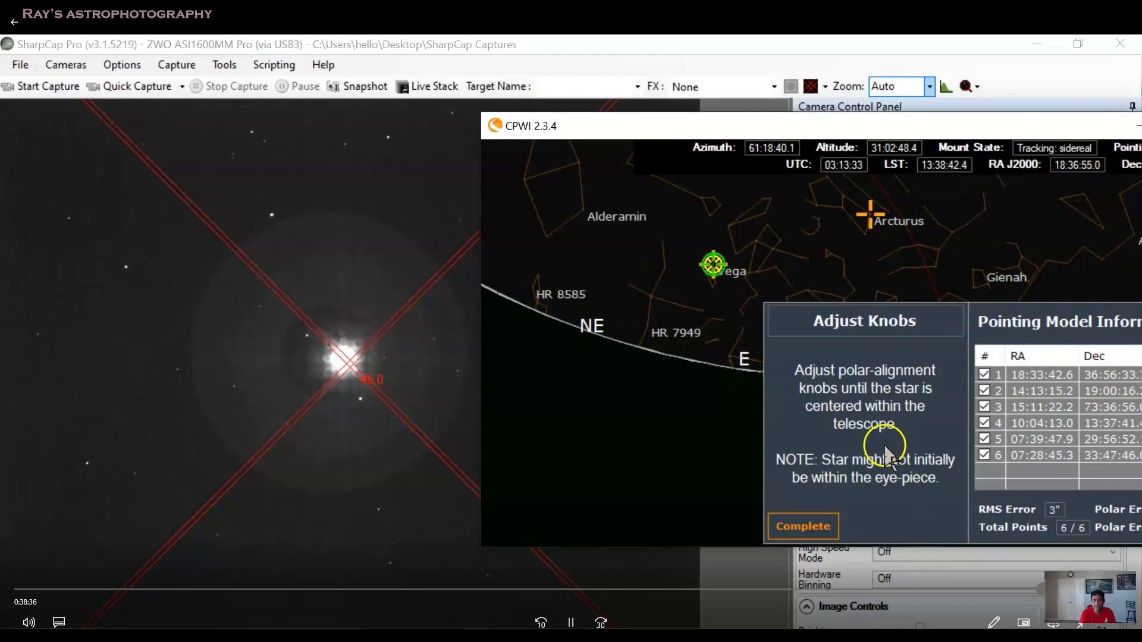
{"action": "left_click_drag", "start_coordinate": [1046, 592], "coordinate": [1039, 590]}
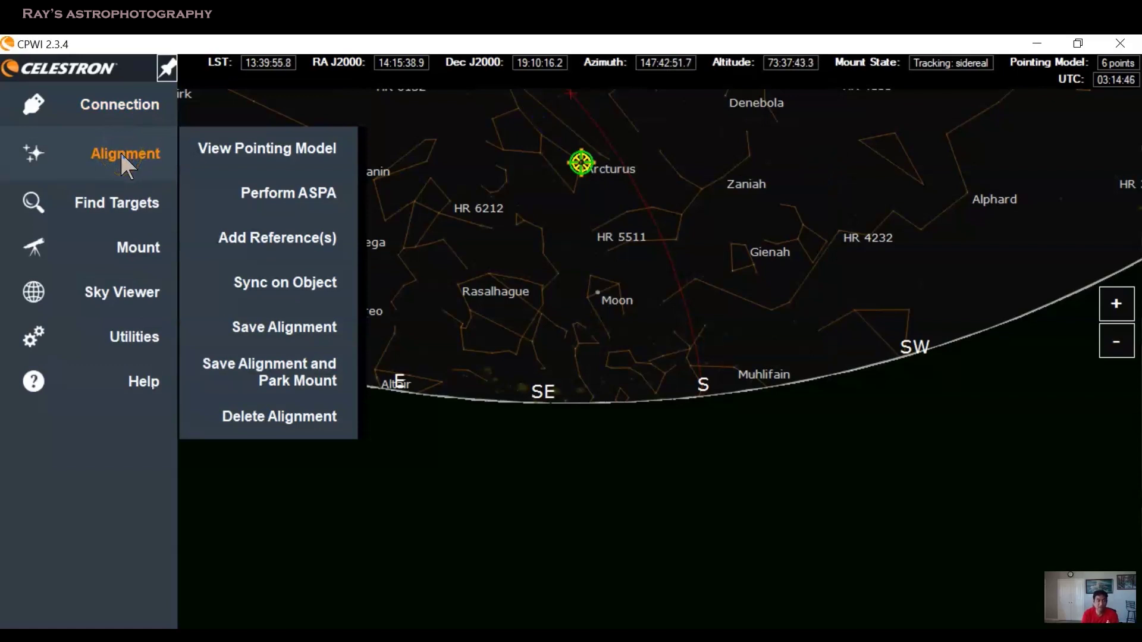
Exit the ASPA Complete panel, leaving the mount tracking at Arcturus
{"action": "left_click", "coordinate": [428, 434]}
Select Vega on the sky chart and slew the mount to it with Goto
{"action": "left_click", "coordinate": [355, 236]}
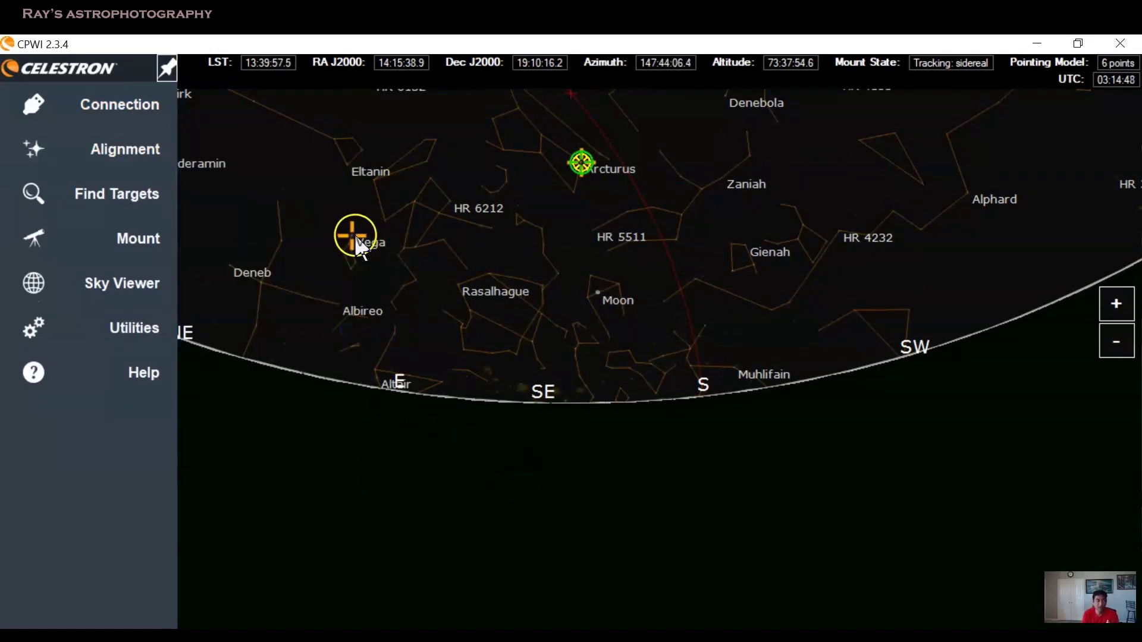
{"action": "left_click", "coordinate": [95, 200]}
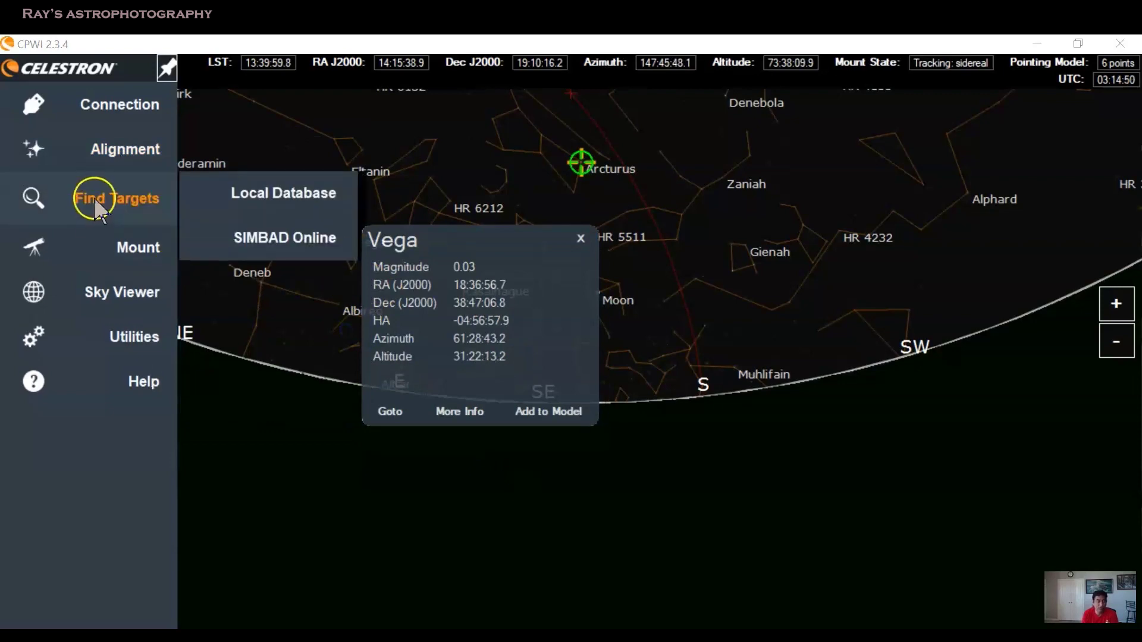
{"action": "left_click", "coordinate": [456, 413]}
{"action": "left_click", "coordinate": [404, 411]}
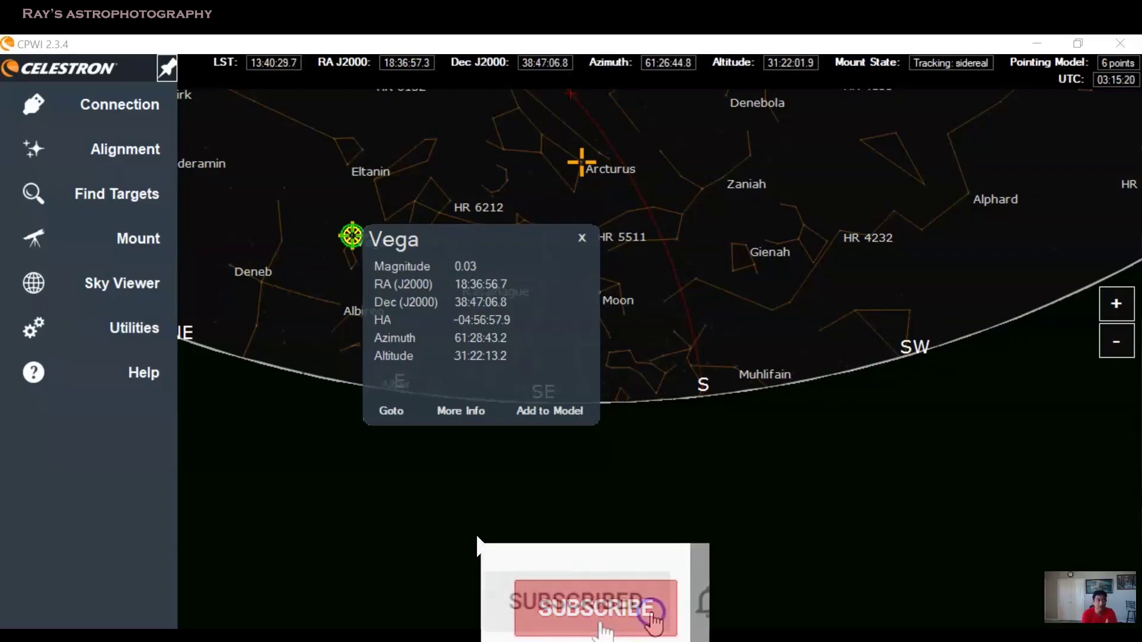
Check SharpCap's live view, then start Alignment > Sync on Object
{"action": "key", "text": "alt+Tab"}
{"action": "key", "text": "alt+Tab"}
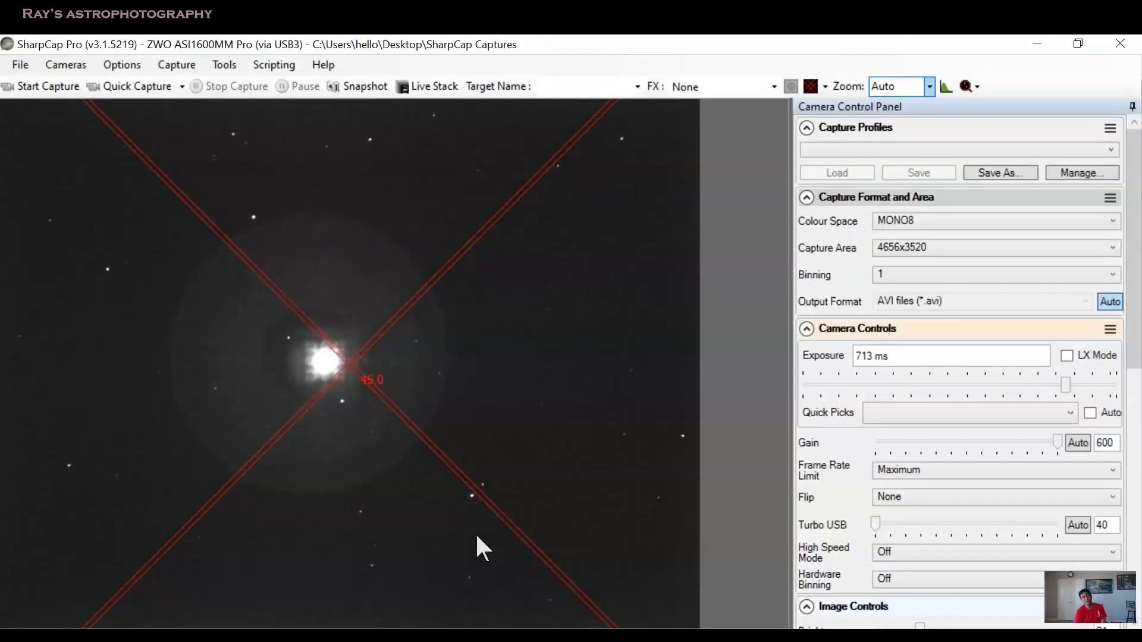
{"action": "key", "text": "alt+Tab"}
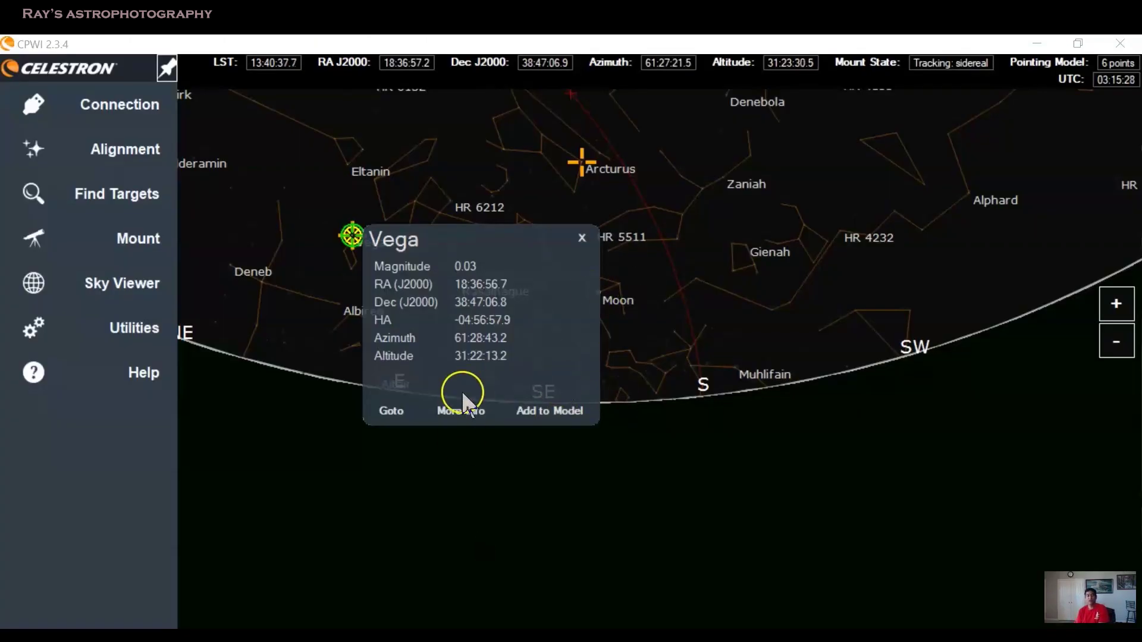
{"action": "left_click", "coordinate": [150, 145]}
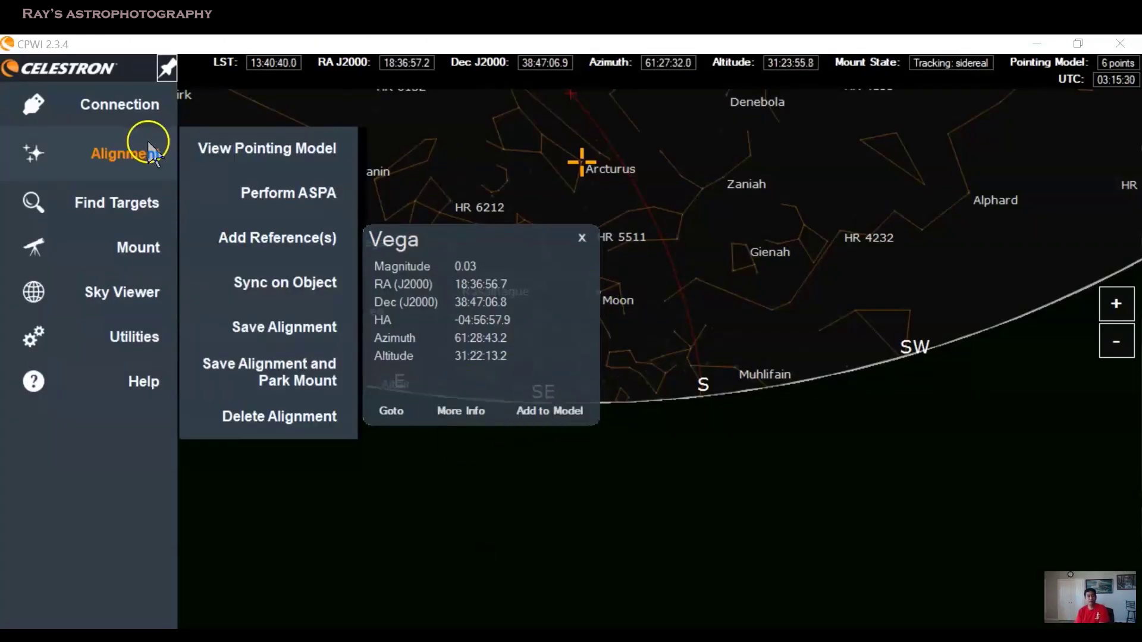
{"action": "left_click", "coordinate": [296, 291]}
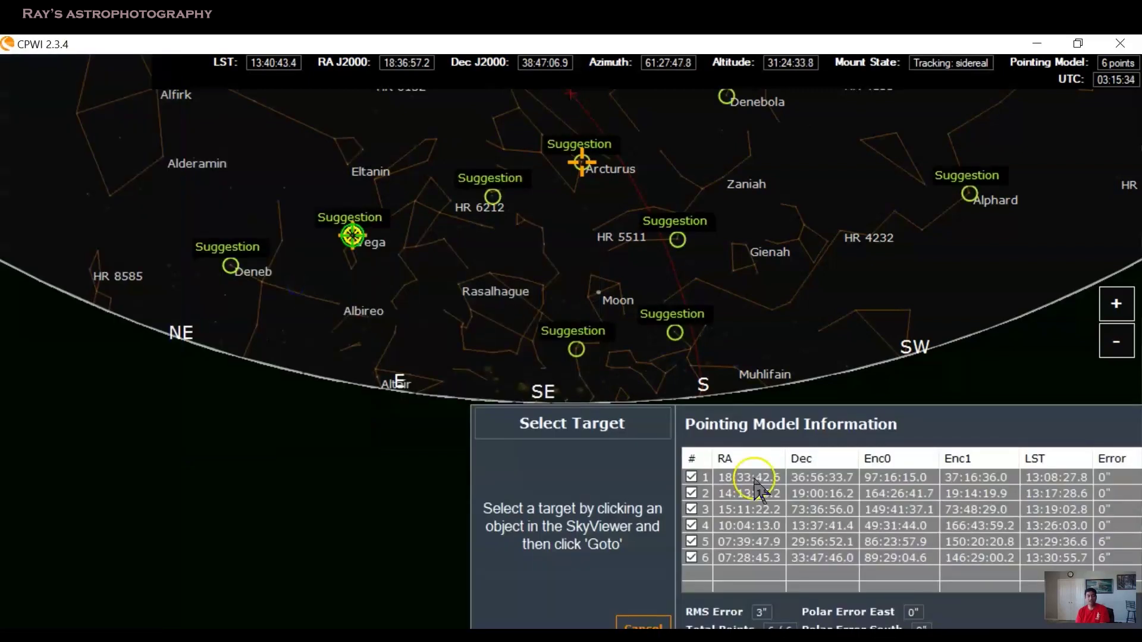
{"action": "left_click", "coordinate": [754, 479]}
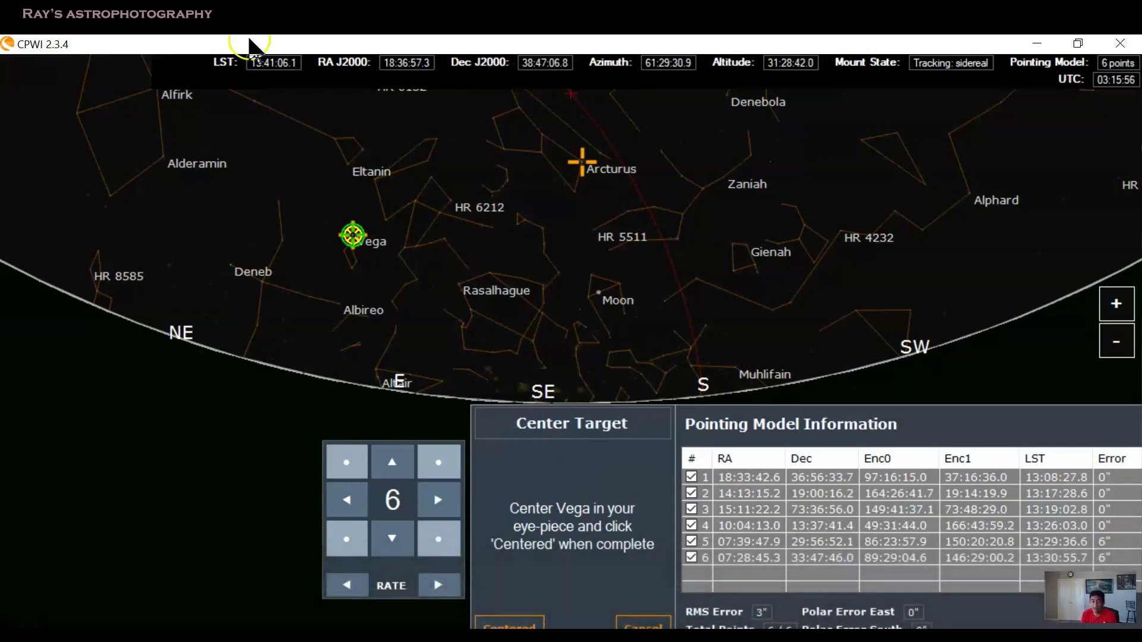
Shrink the CPWI window to reveal SharpCap's live view and set the jog rate to 2
{"action": "left_click_drag", "start_coordinate": [247, 45], "coordinate": [837, 132]}
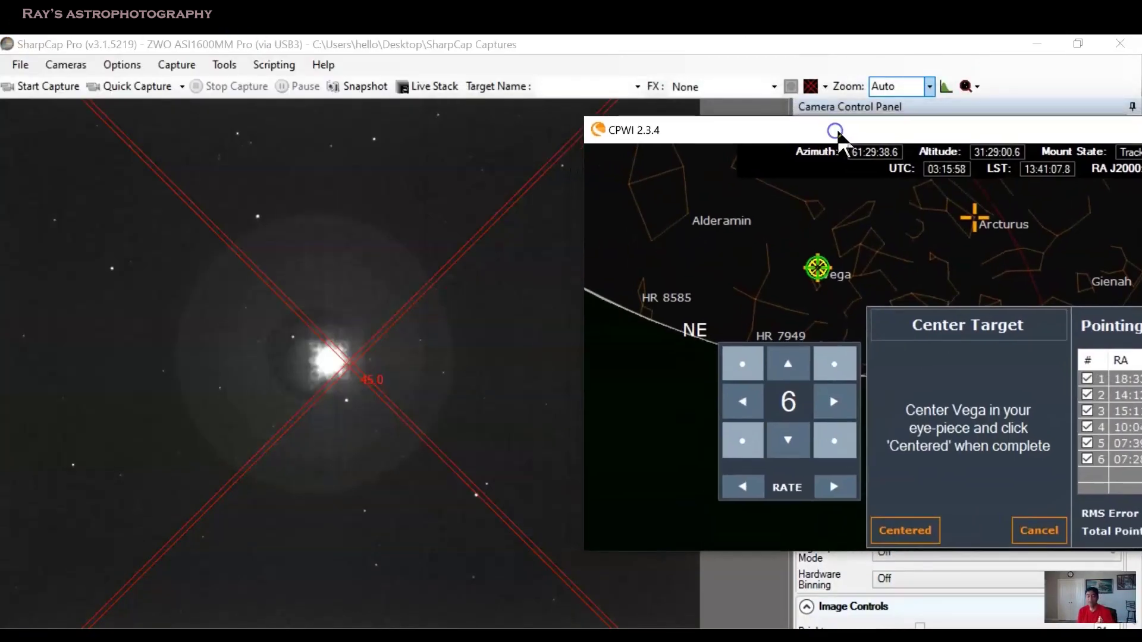
{"action": "left_click", "coordinate": [762, 483]}
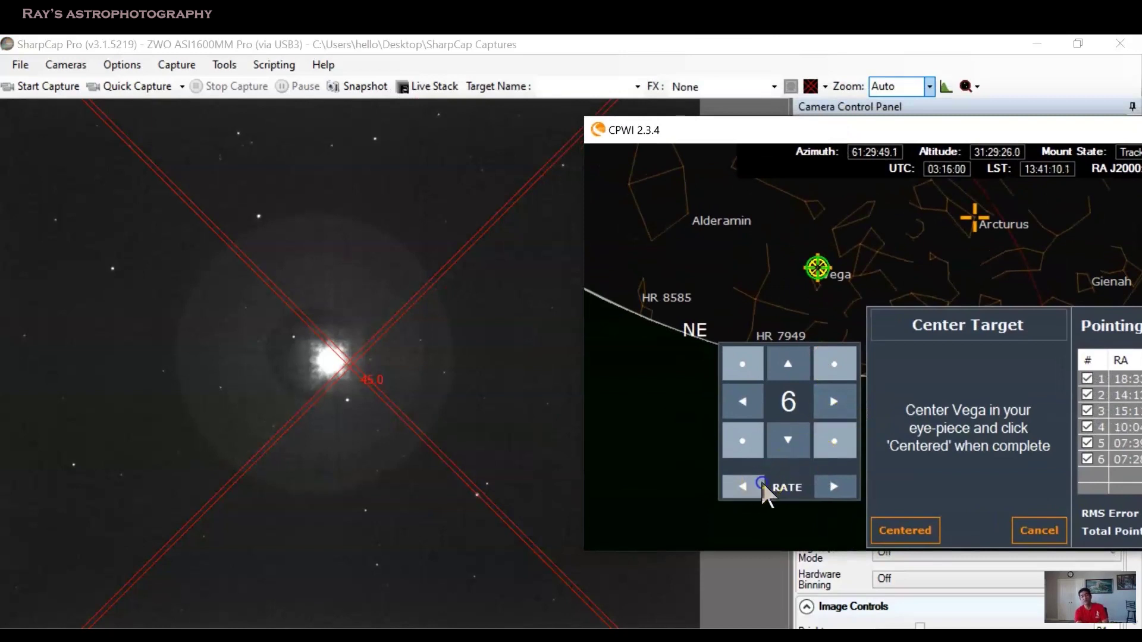
{"action": "left_click", "coordinate": [762, 484]}
{"action": "left_click", "coordinate": [761, 484]}
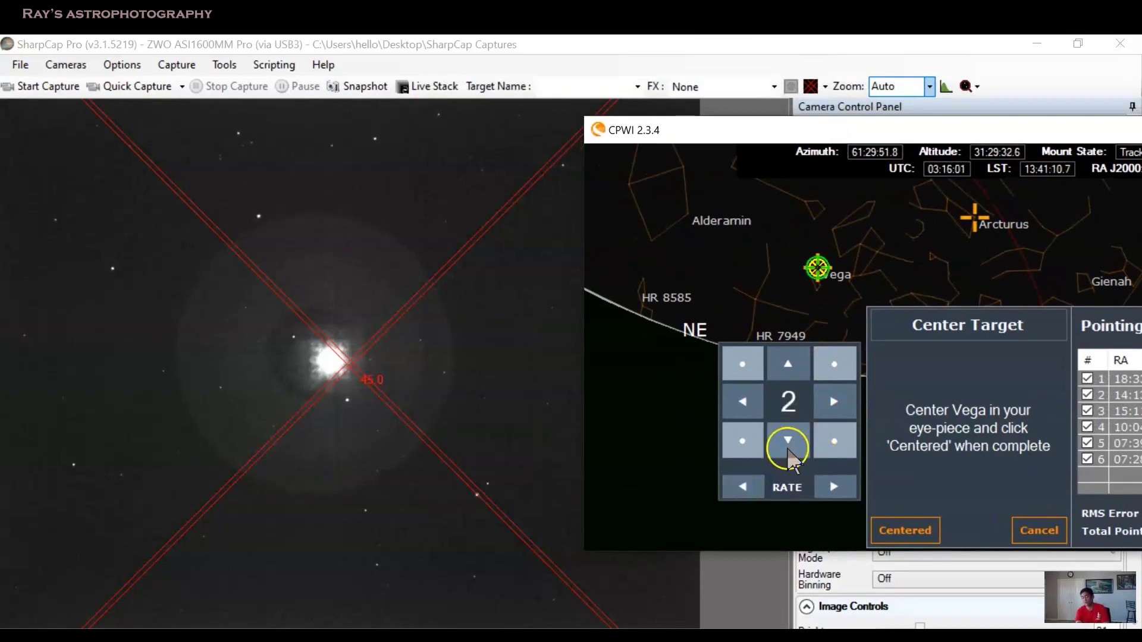
Jog the mount until Vega sits on the SharpCap crosshair, then maximize CPWI
{"action": "left_click", "coordinate": [832, 410]}
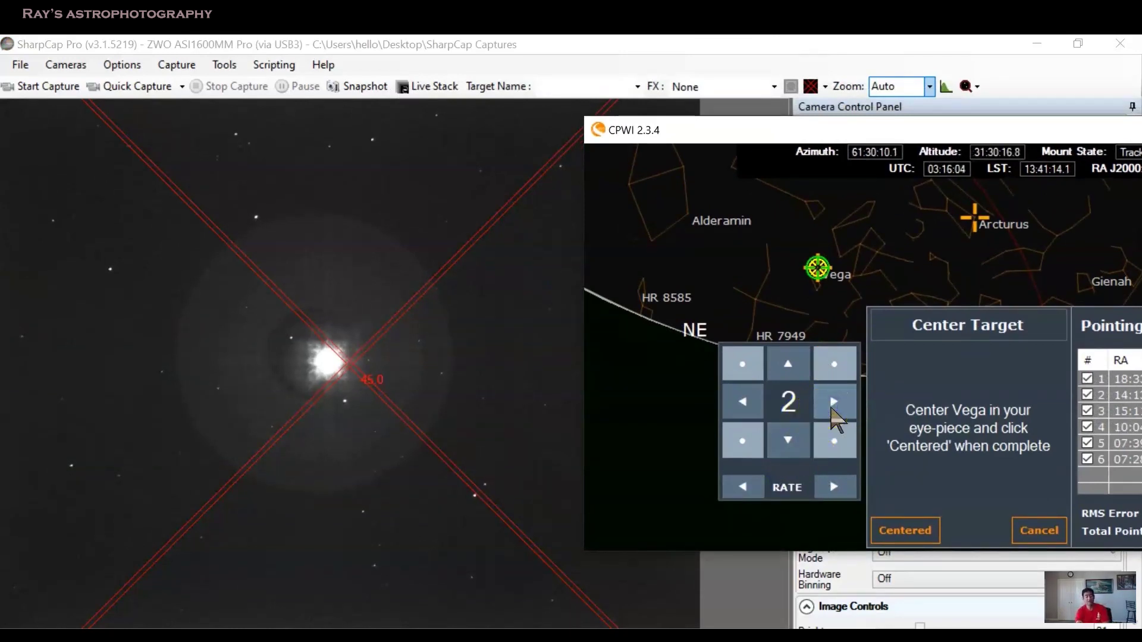
{"action": "left_click", "coordinate": [756, 402]}
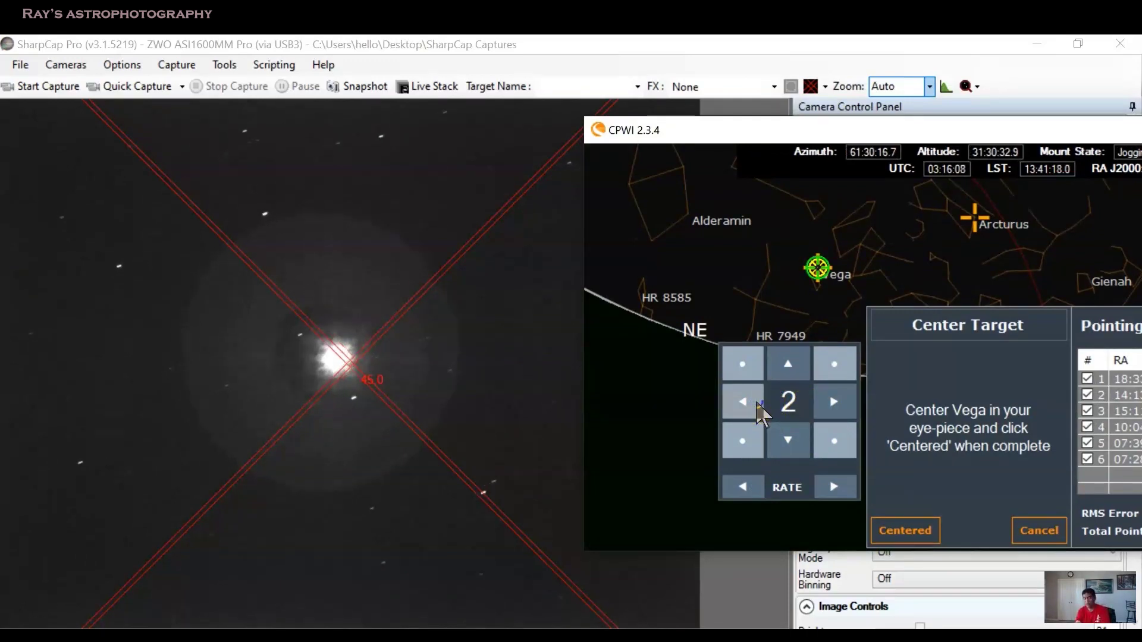
{"action": "left_click", "coordinate": [790, 364]}
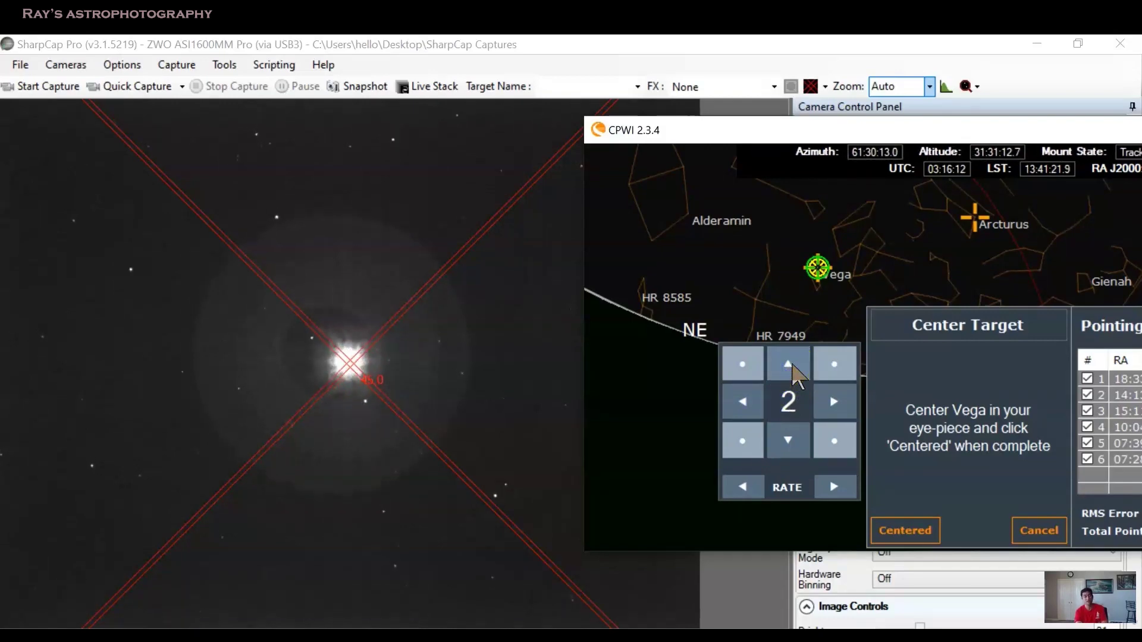
{"action": "double_click", "coordinate": [926, 132]}
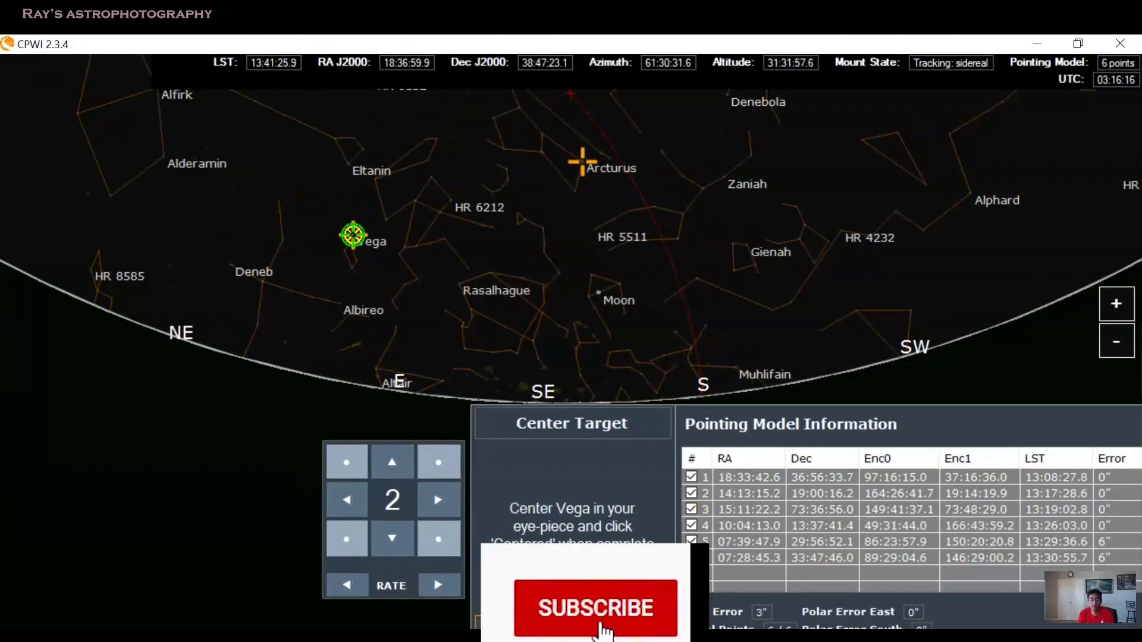